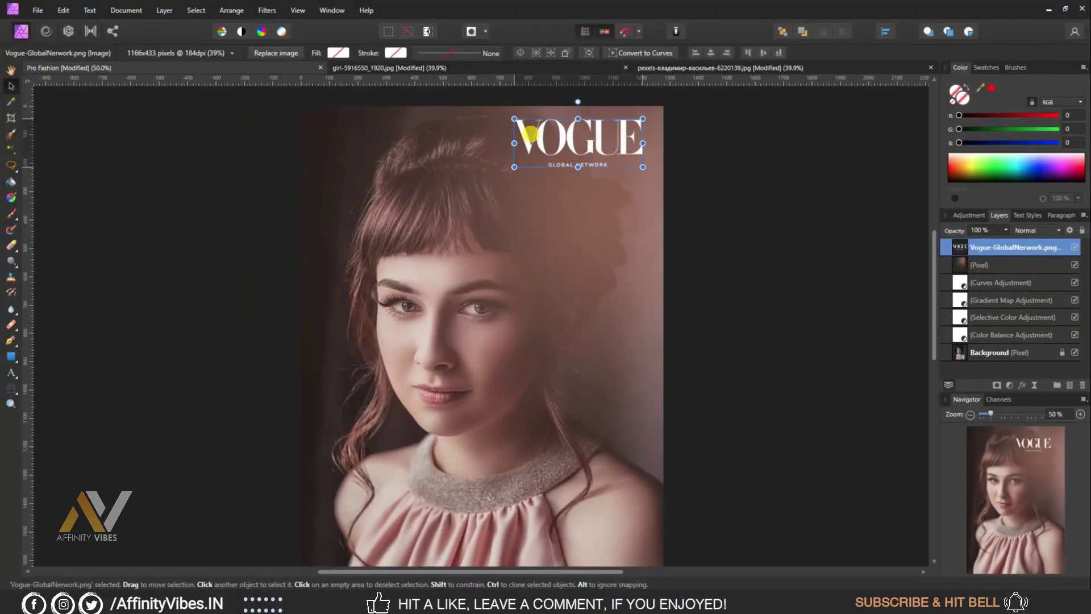
Step: Nudge the VOGUE logo slightly lower with the Move Tool and deselect it
left_click_drag(530, 134, 533, 145)
left_click(765, 174)
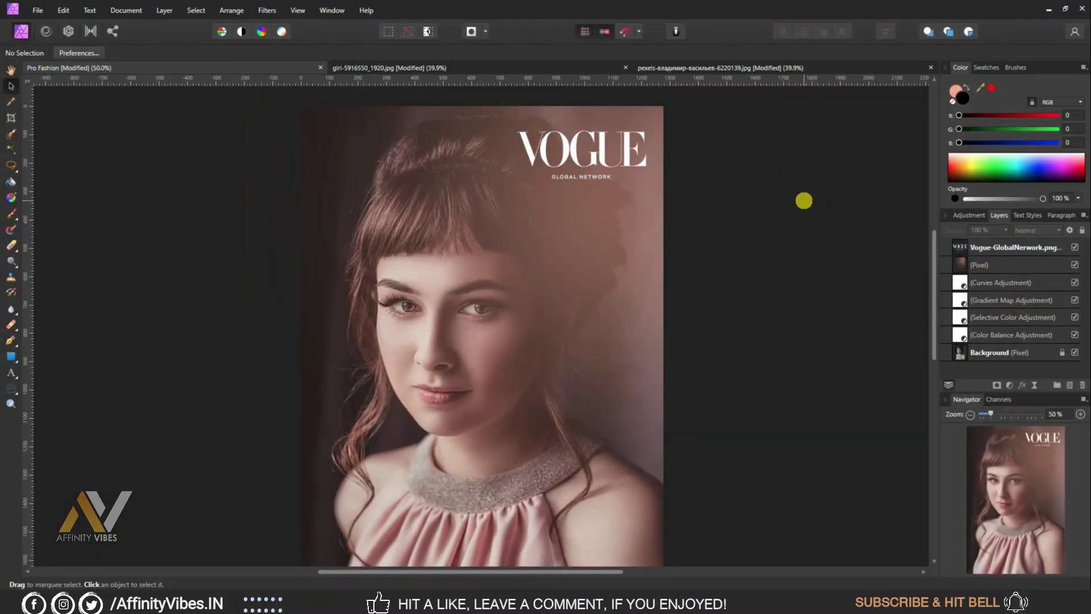
key("ctrl+minus")
key("ctrl+plus")
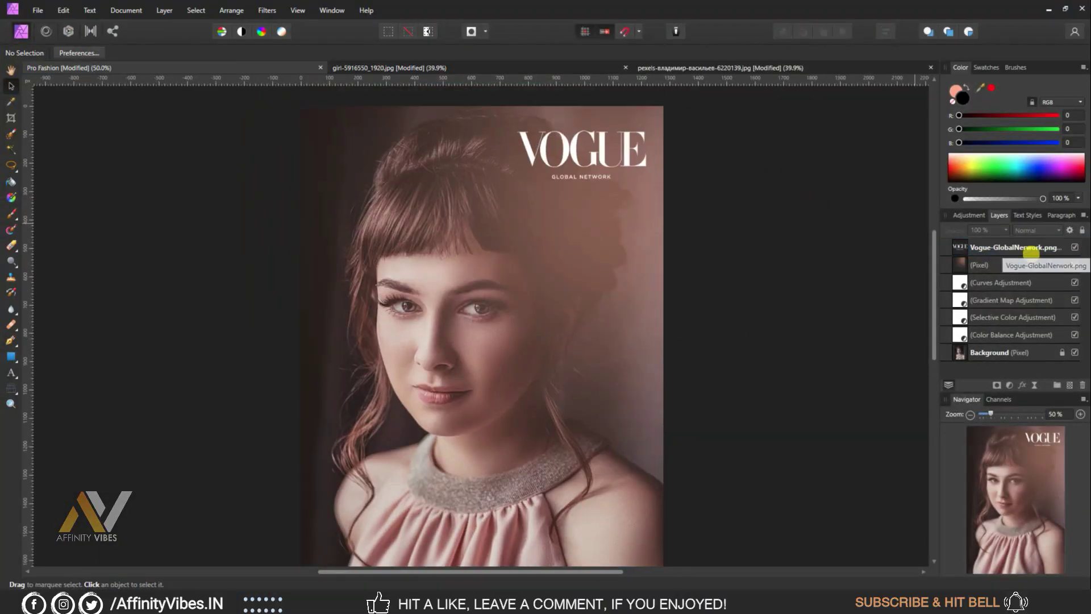
left_click(1017, 248)
left_click(815, 226)
Step: Preview the kneeling-woman and hat-portrait covers, ending on the original unedited portrait
left_click(390, 68)
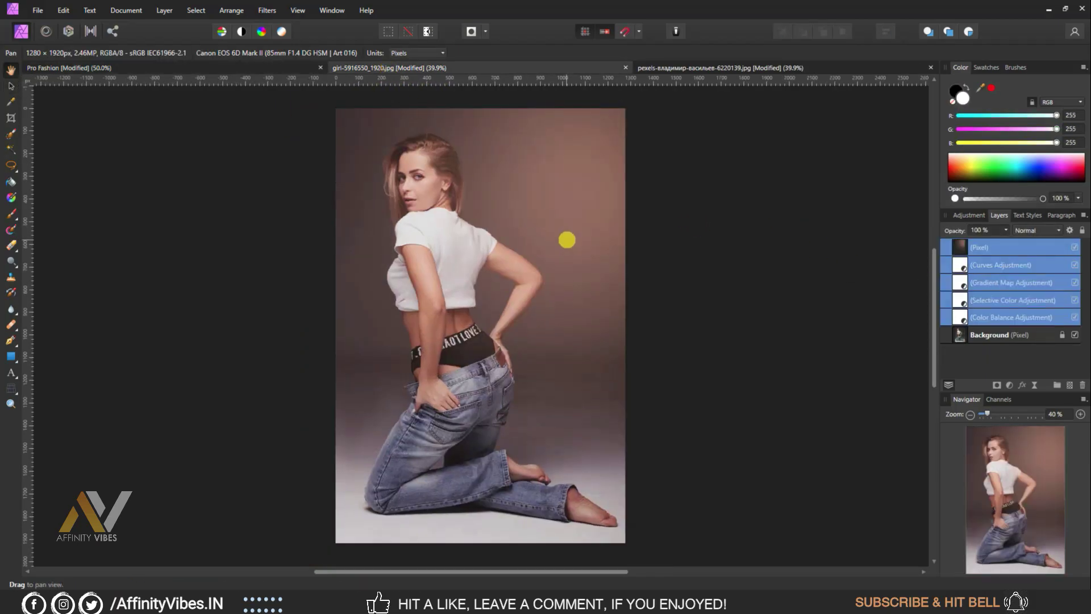
left_click(688, 68)
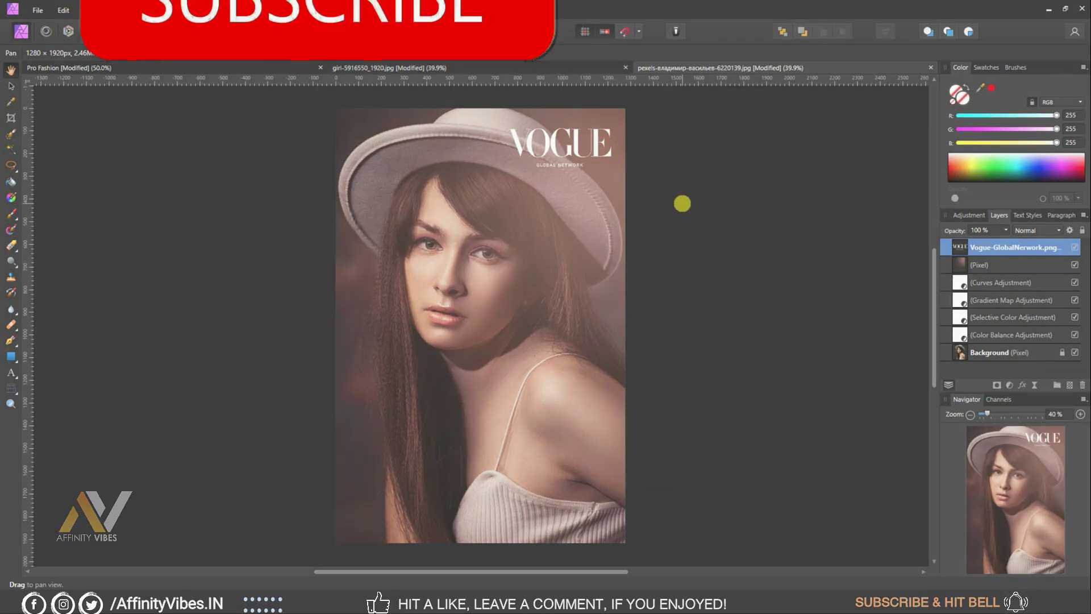
key("ctrl+plus")
key("ctrl+plus")
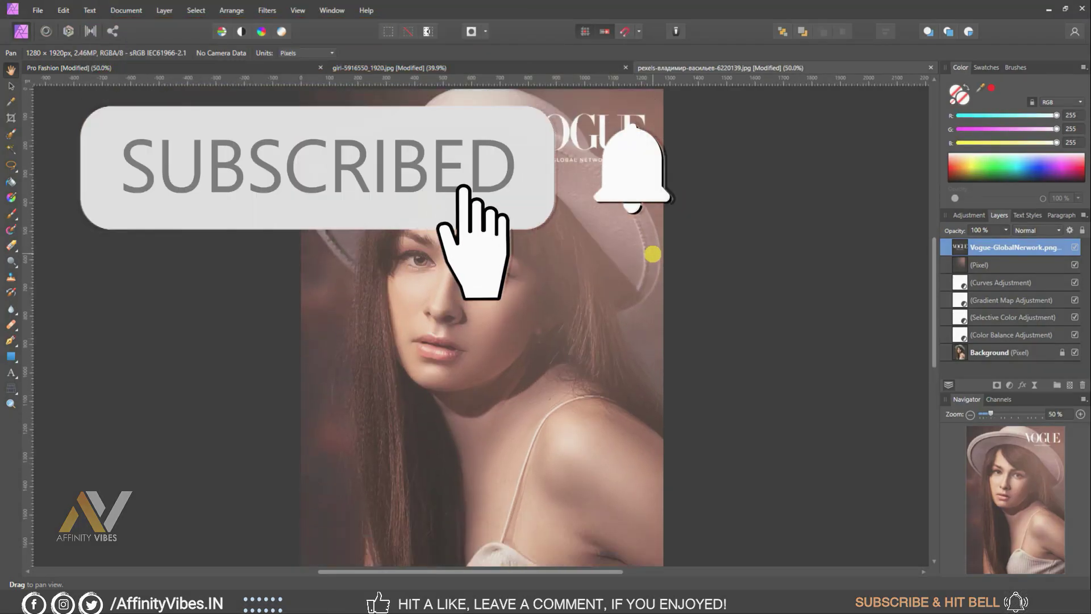
scroll(652, 251, "up", 2)
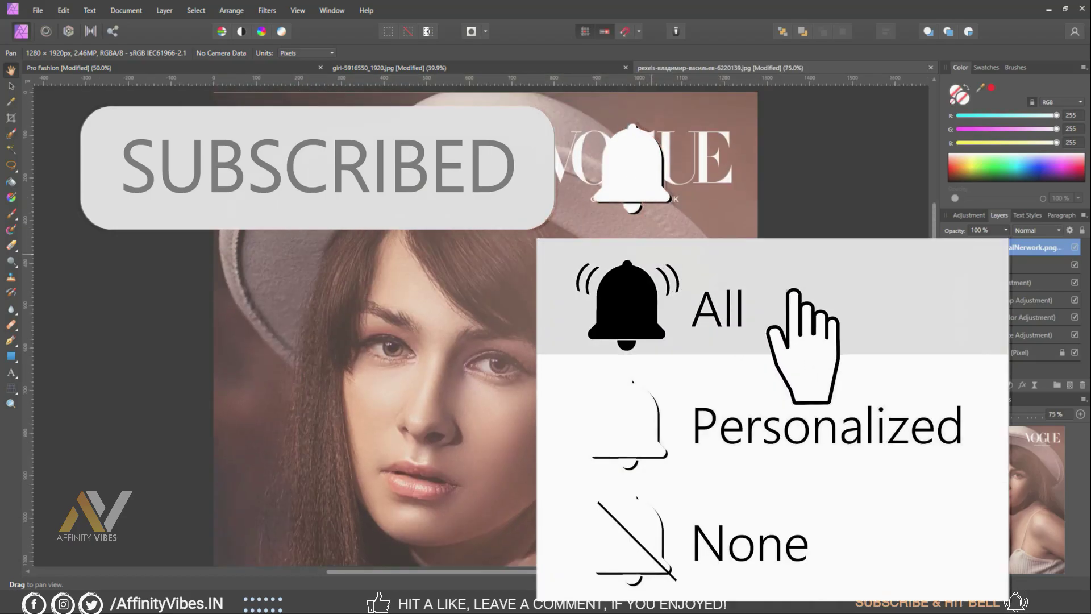
left_click(543, 68)
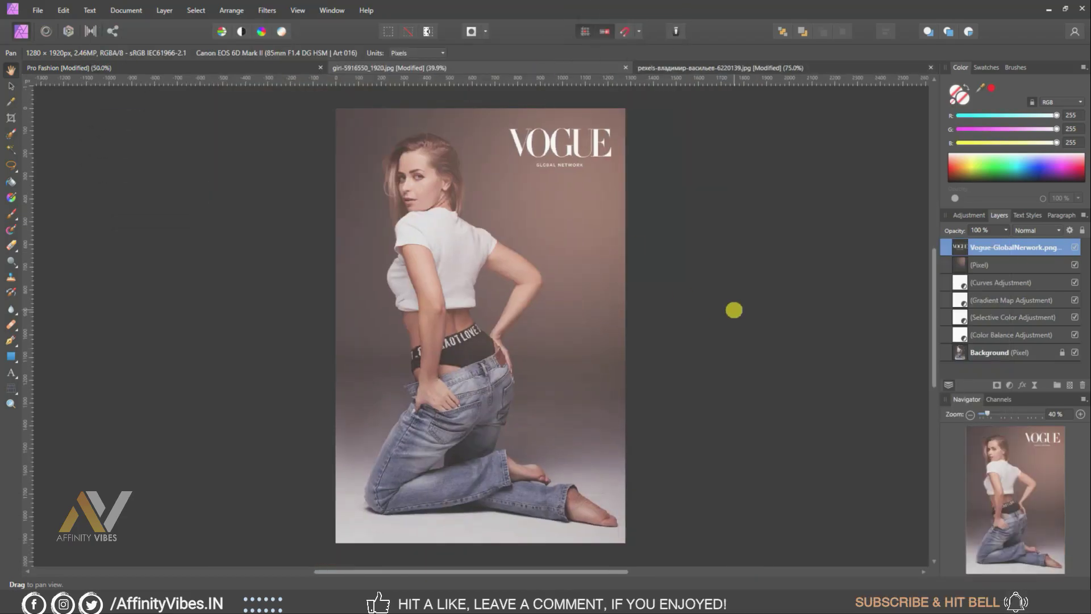
key("ctrl+plus")
key("ctrl+plus")
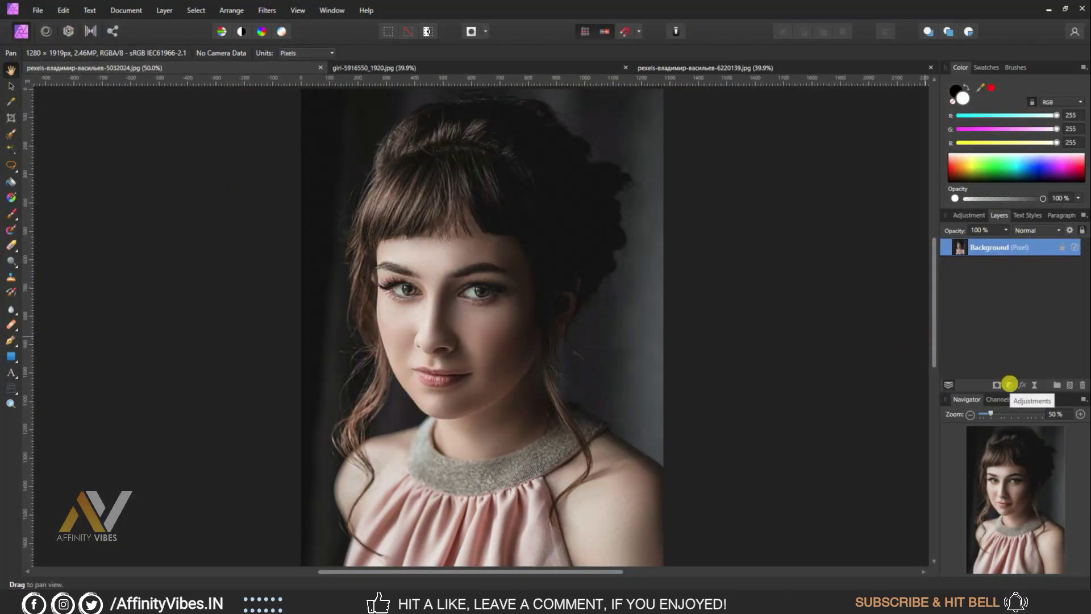
Step: Add a Color Balance adjustment with midtones Cyan/Red 20% and Yellow/Blue 20%
left_click(1009, 384)
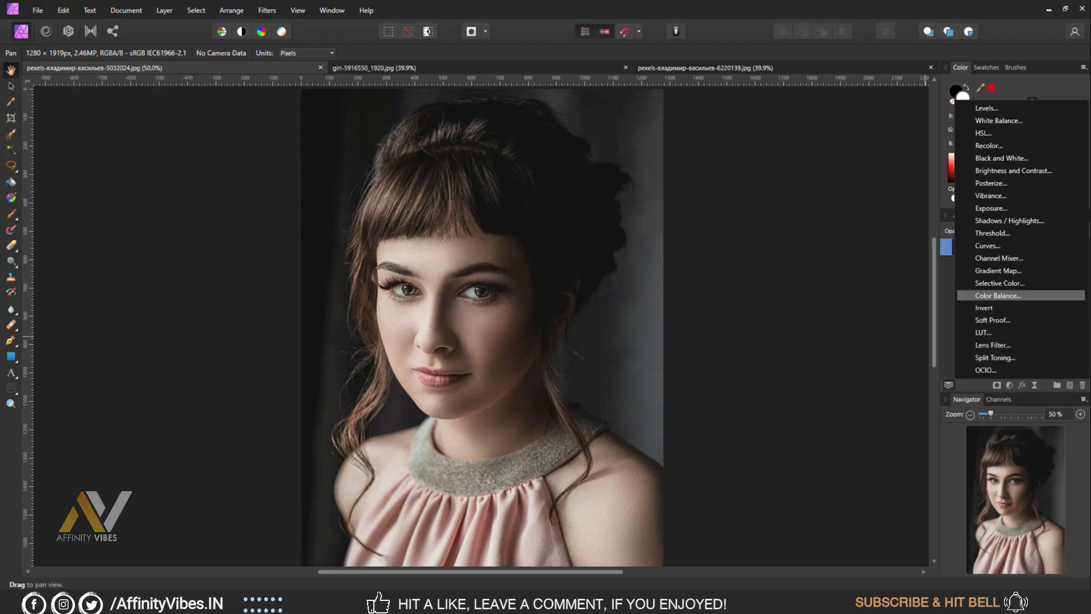
left_click(987, 294)
left_click_drag(702, 115, 760, 127)
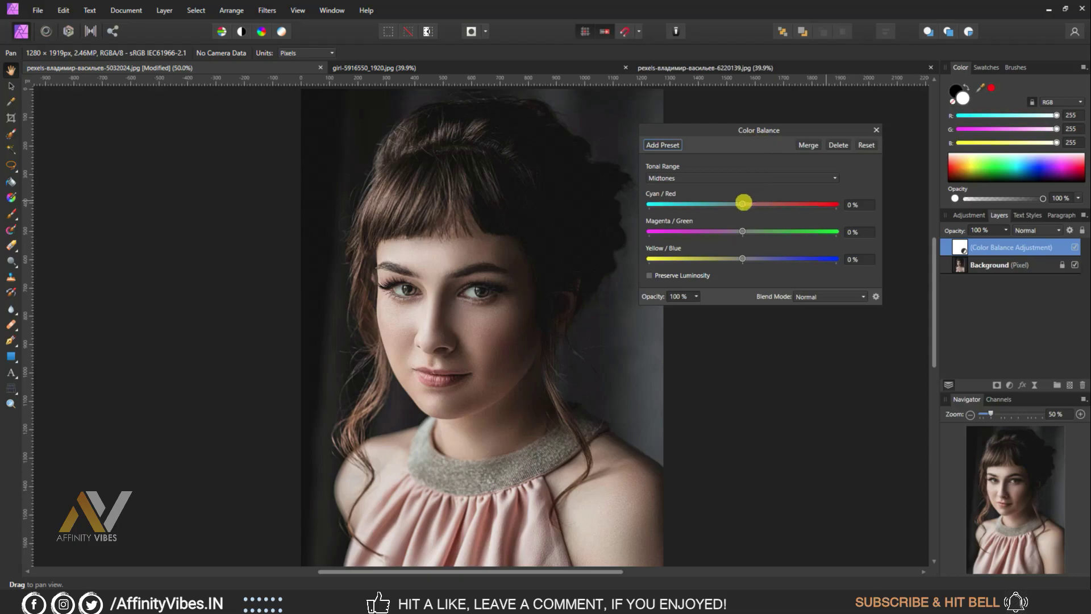
left_click_drag(743, 203, 761, 203)
left_click_drag(742, 258, 750, 259)
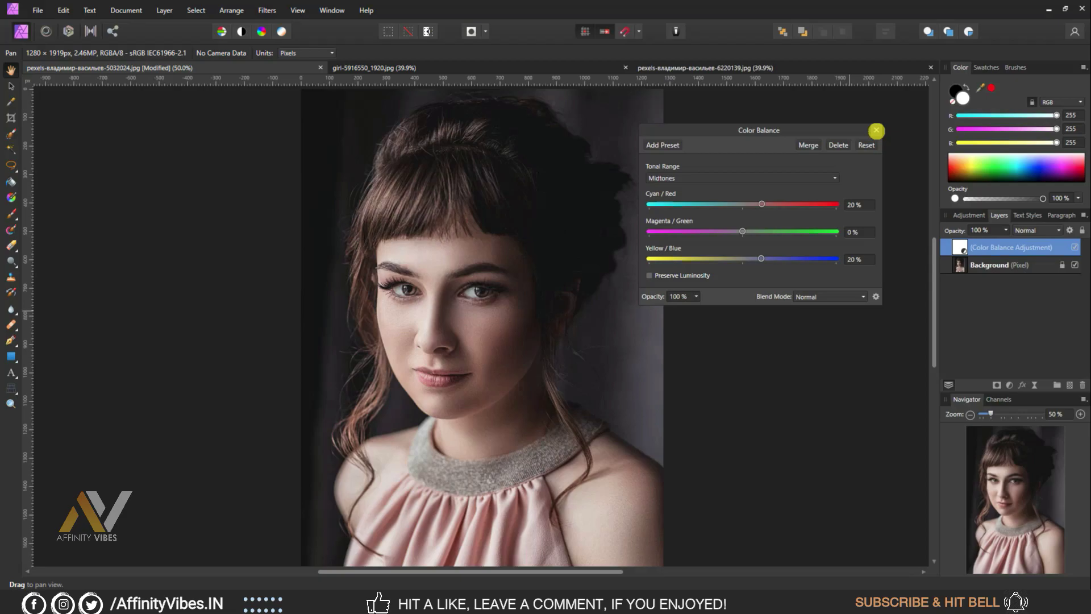
left_click(876, 131)
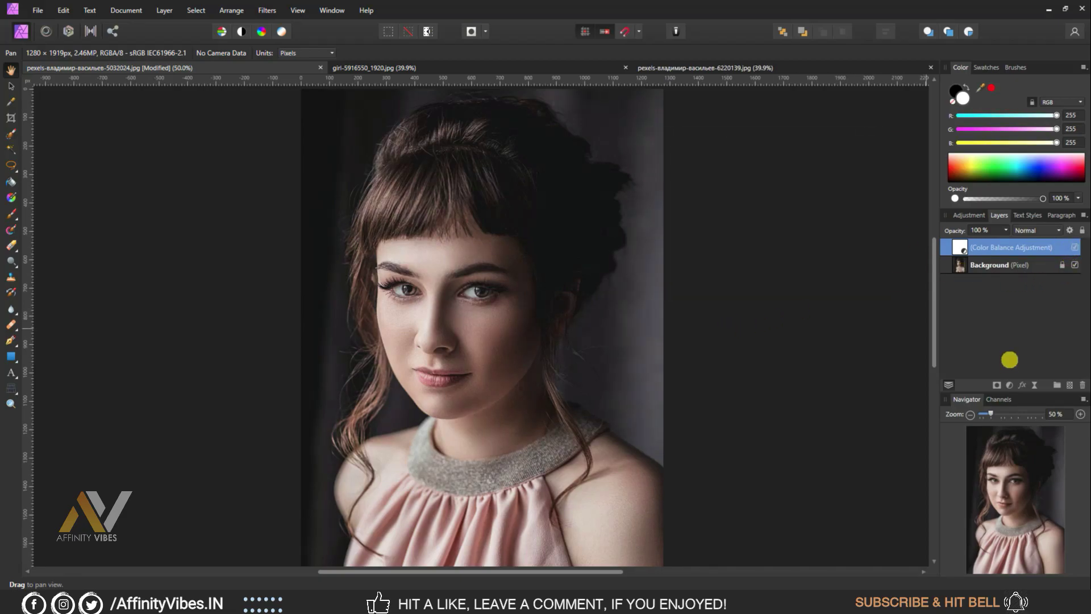
Step: Add a Selective Color adjustment and set its Neutrals Magenta to 5%
left_click(1010, 385)
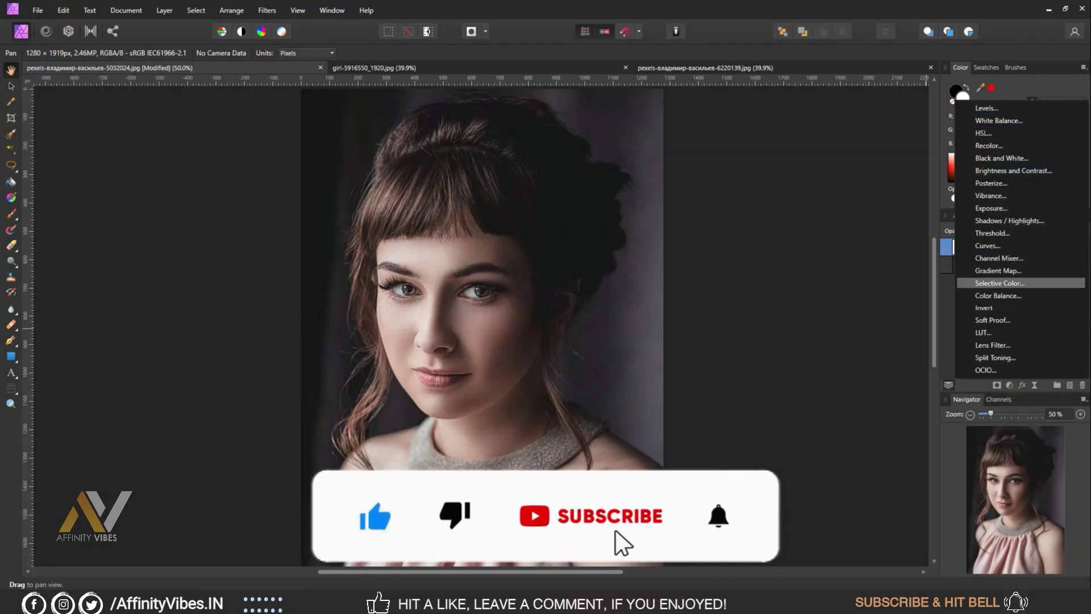
left_click(1014, 282)
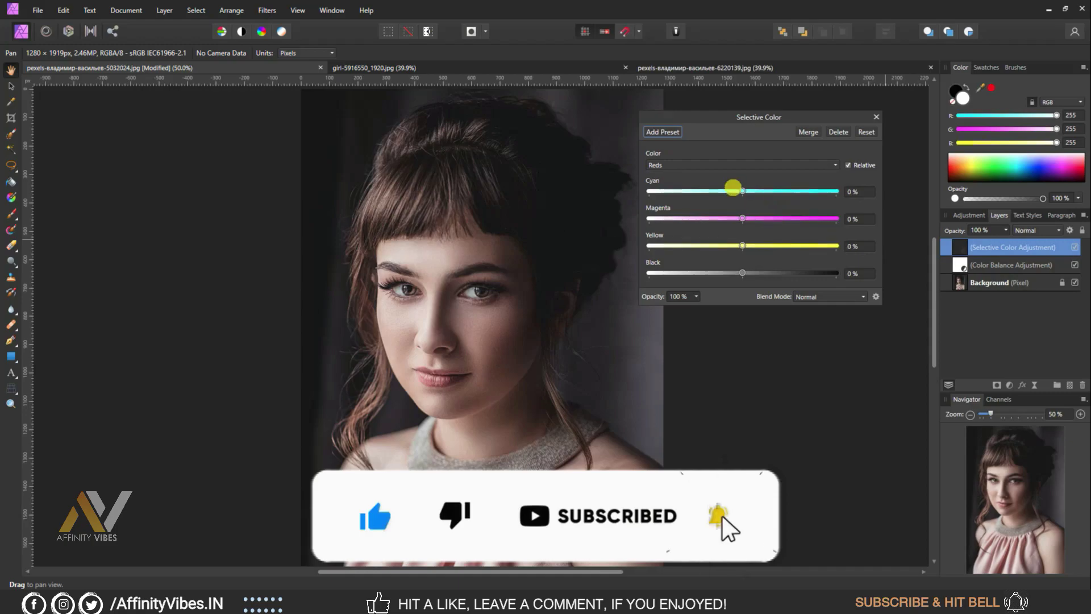
left_click(711, 163)
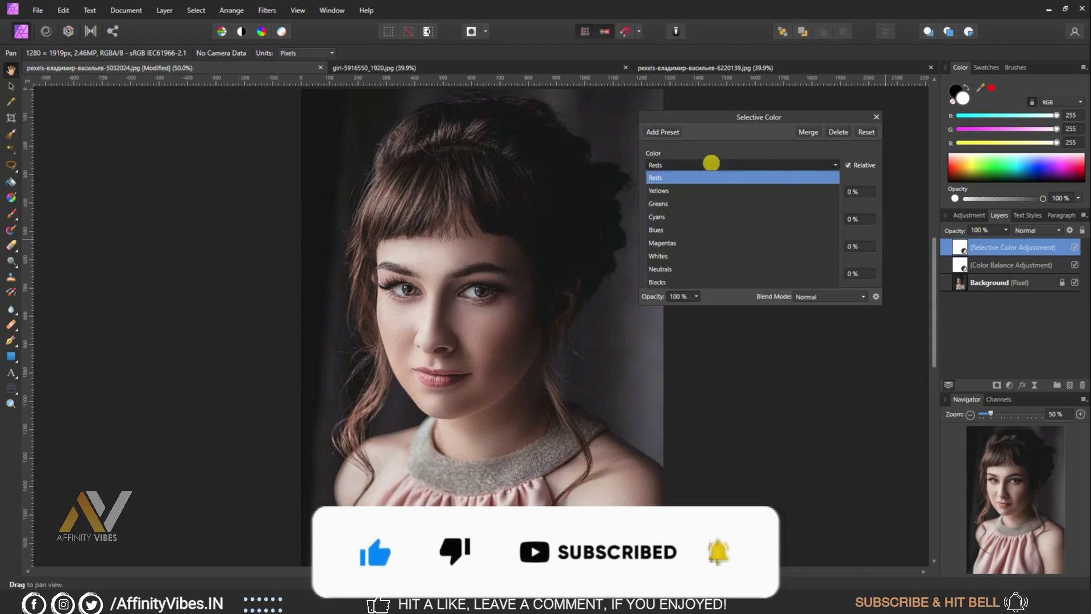
left_click(684, 269)
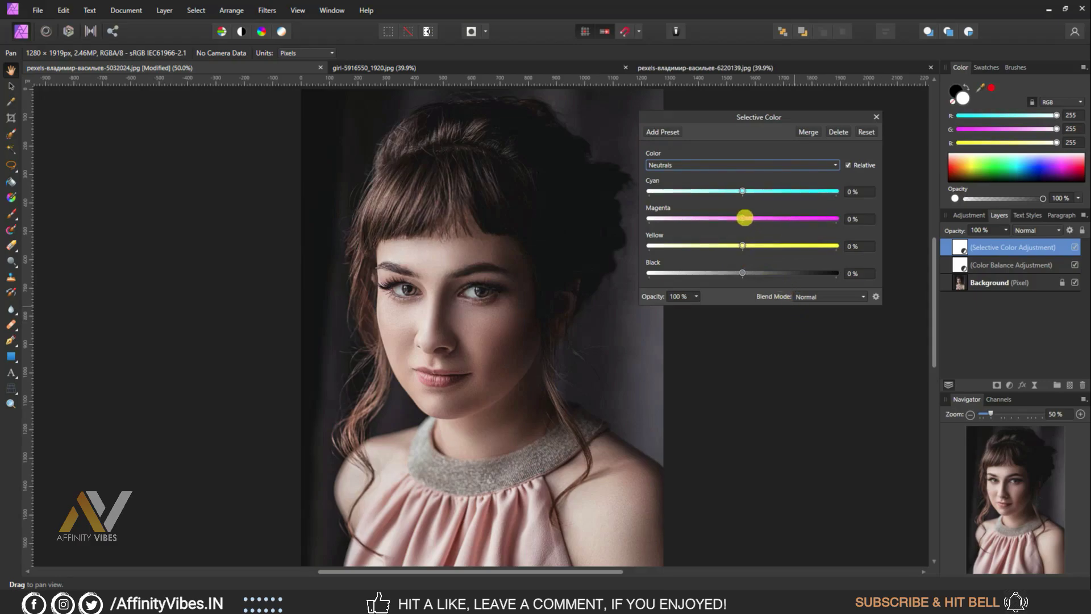
mouse_move(742, 217)
left_mouse_down()
mouse_move(733, 218)
mouse_move(749, 218)
left_mouse_up()
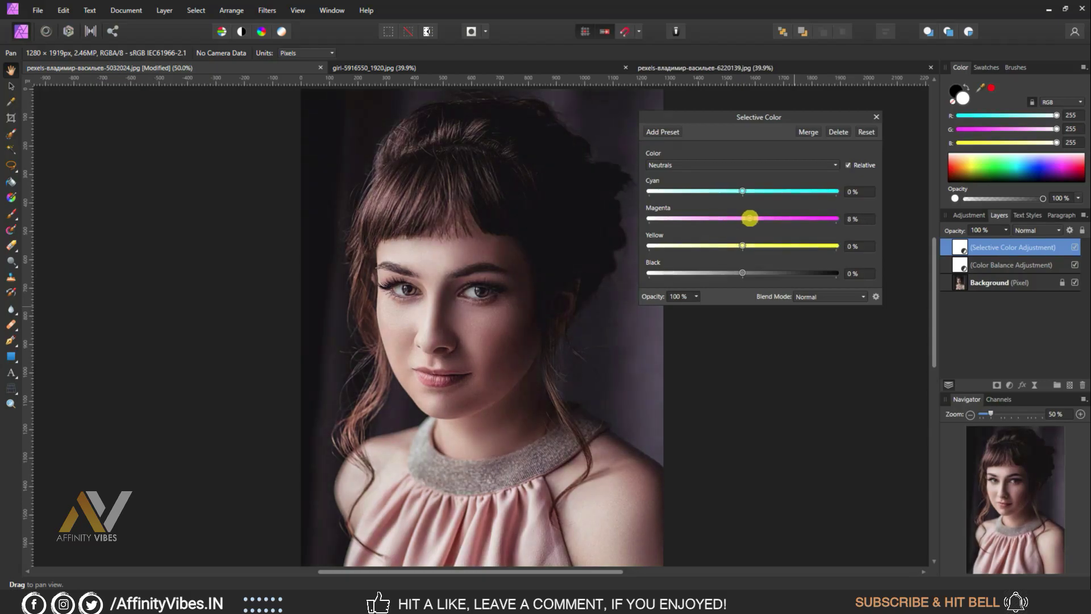
left_click(848, 219)
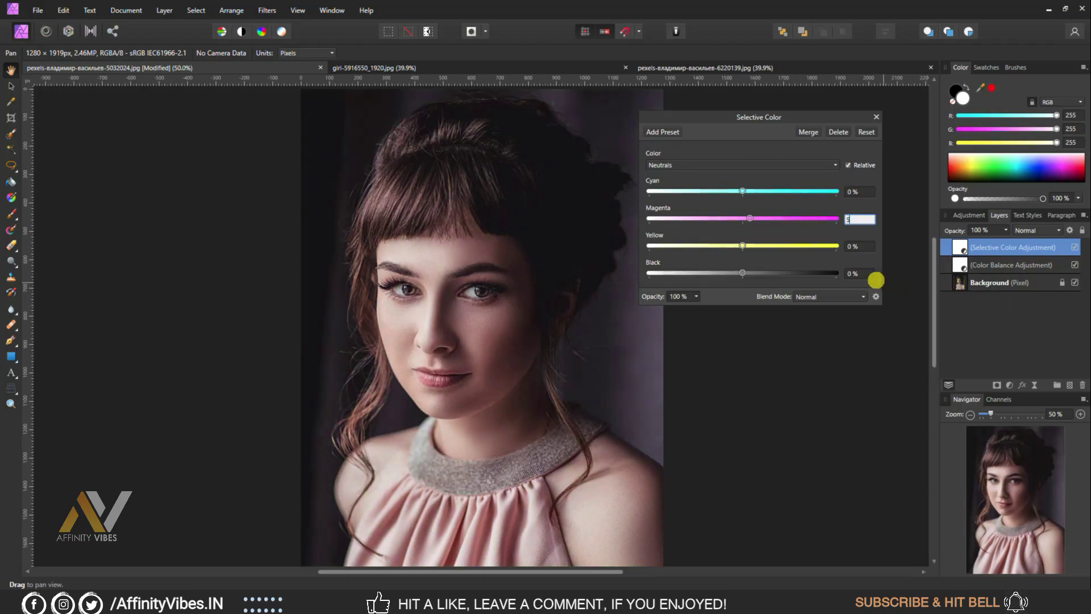
key("Return")
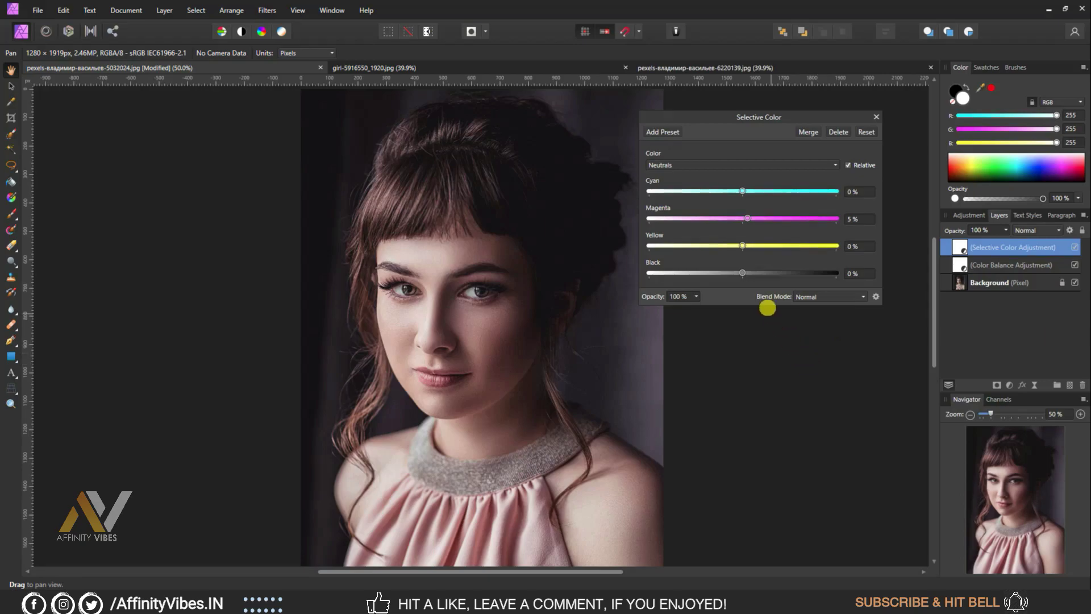
Step: Set the Neutrals Yellow to -5% and Cyan to 5%, then close the settings
left_click(851, 248)
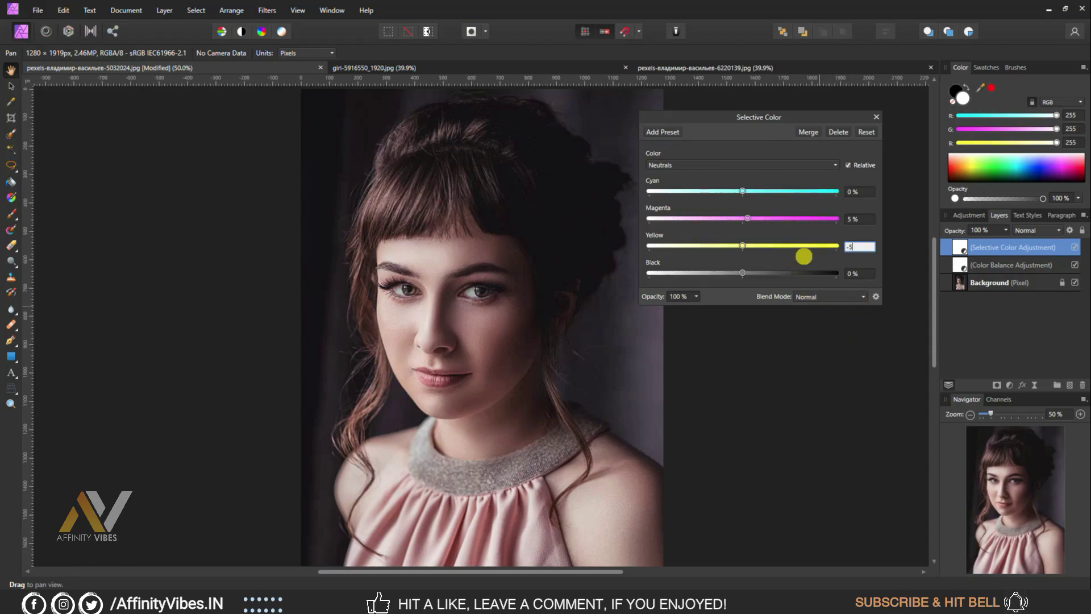
left_click(857, 191)
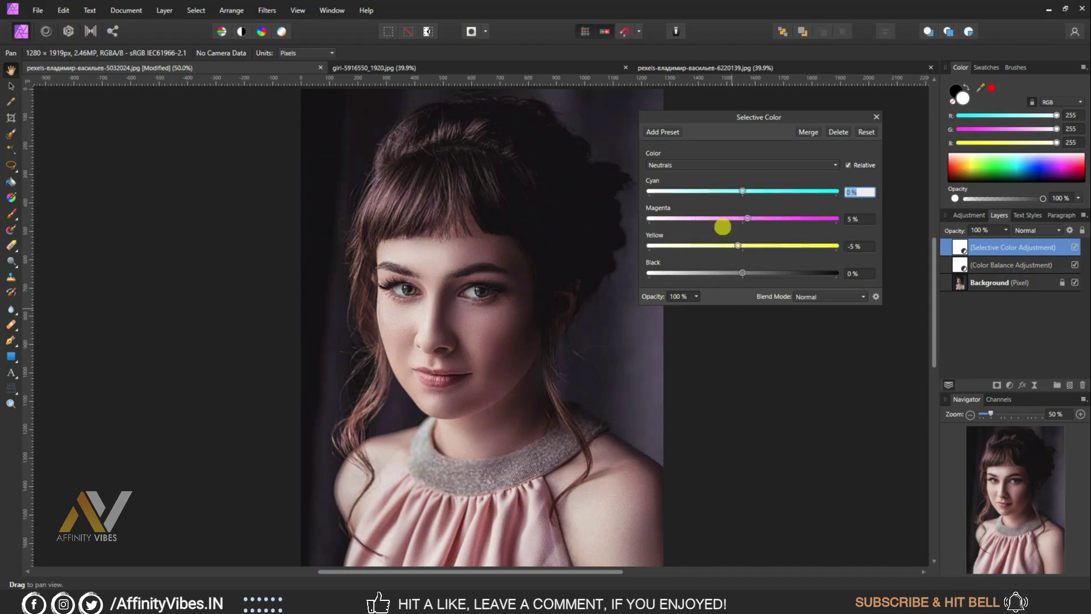
mouse_move(743, 191)
left_mouse_down()
mouse_move(715, 191)
mouse_move(755, 194)
left_mouse_up()
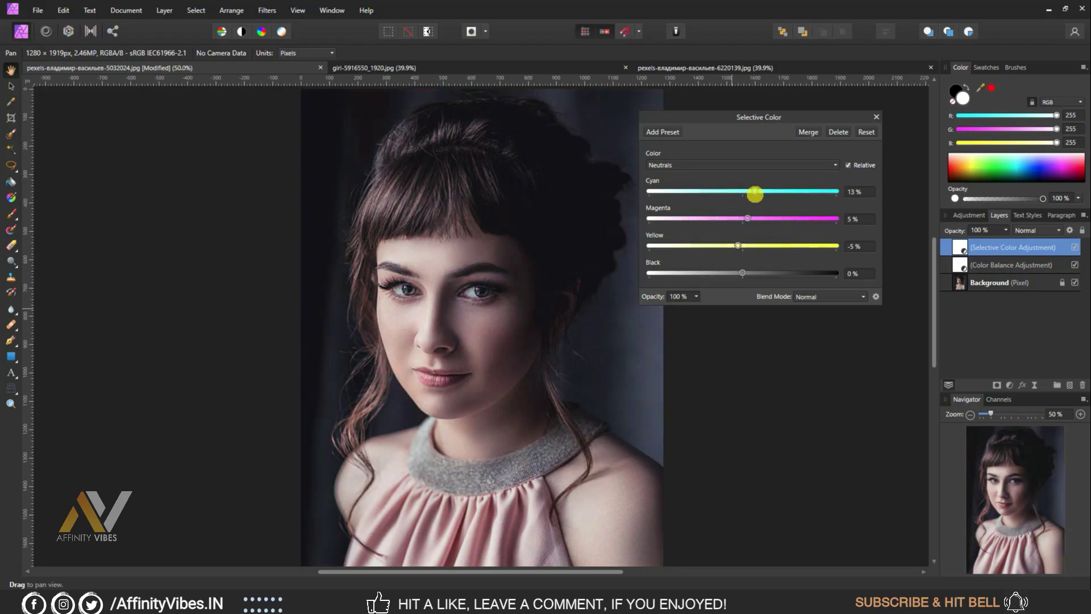
left_click(853, 191)
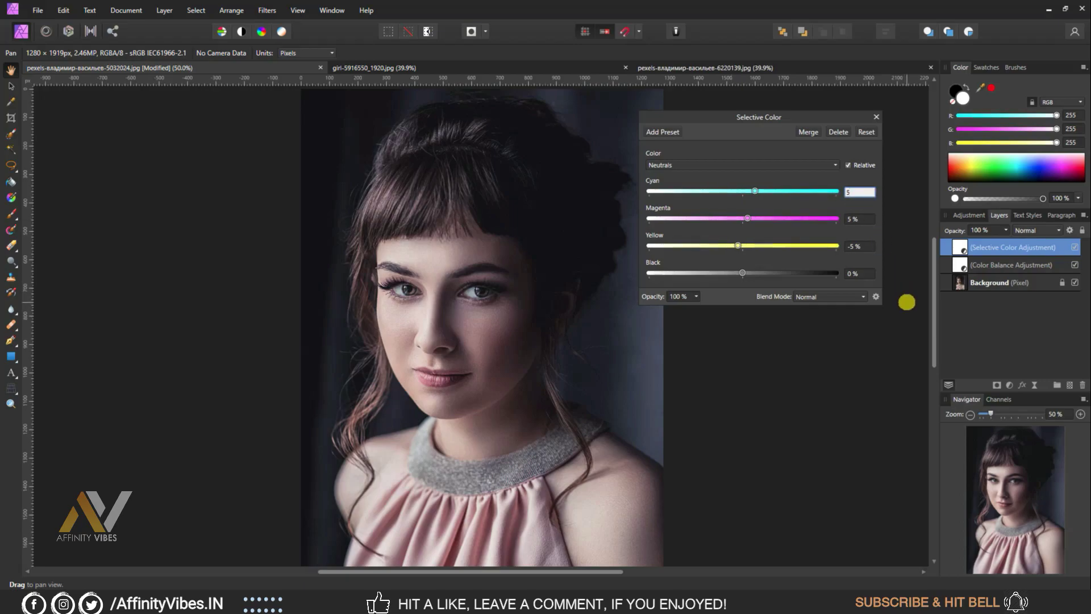
key("Return")
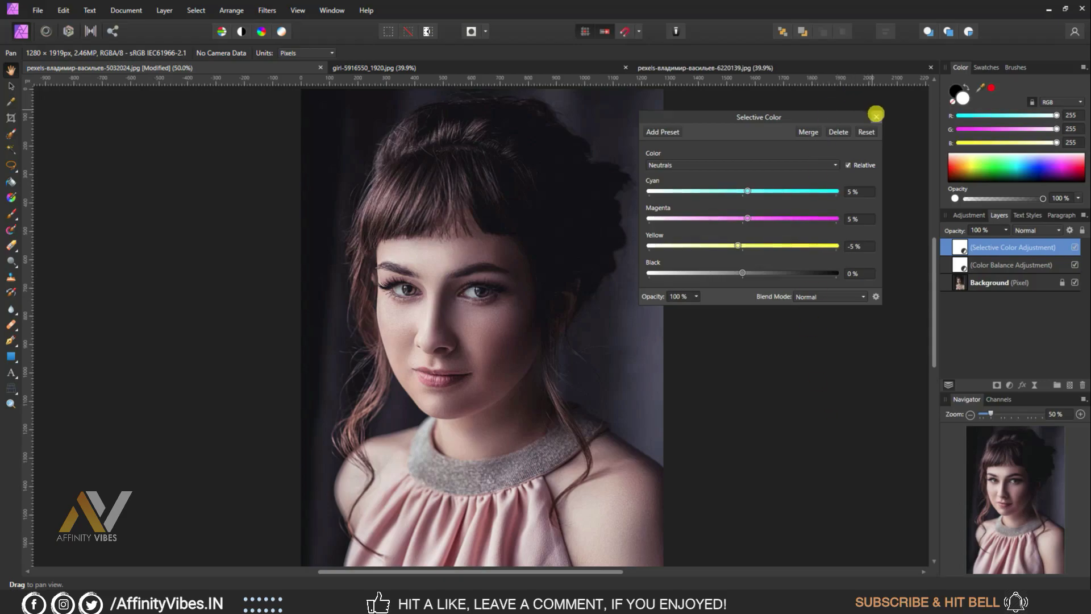
left_click(876, 115)
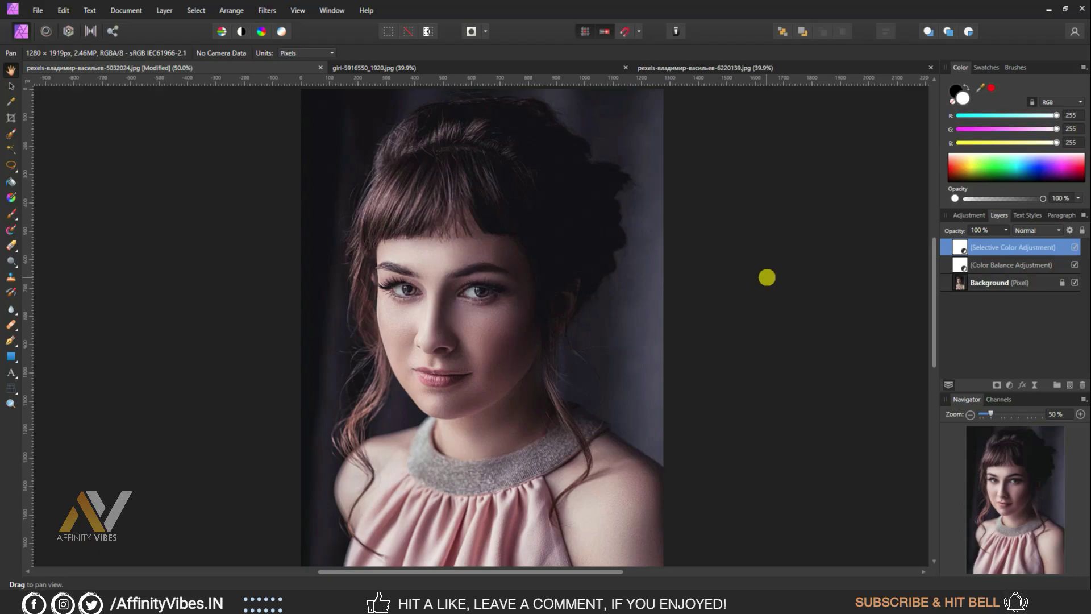
Step: Add a Gradient Map, remove its middle stop, and make the left stop brown 704214
left_click(1009, 385)
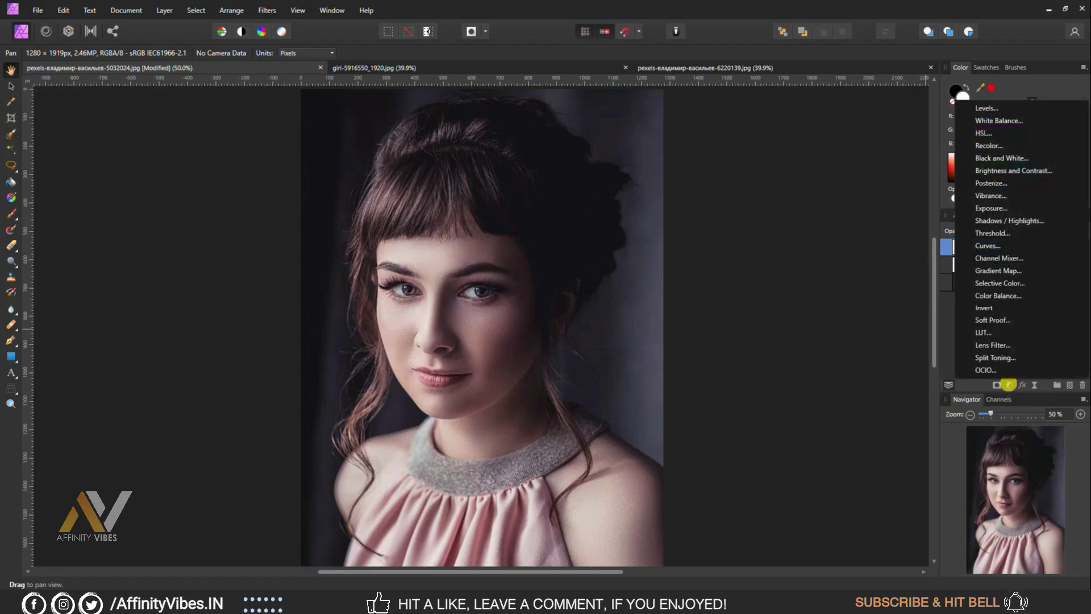
left_click(998, 270)
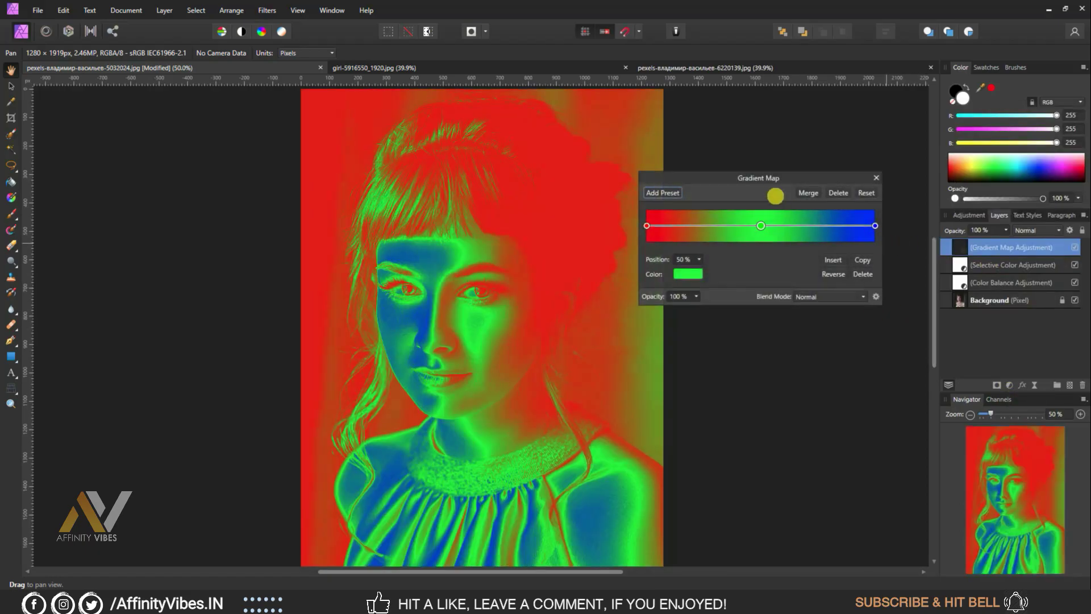
left_click_drag(768, 178, 758, 156)
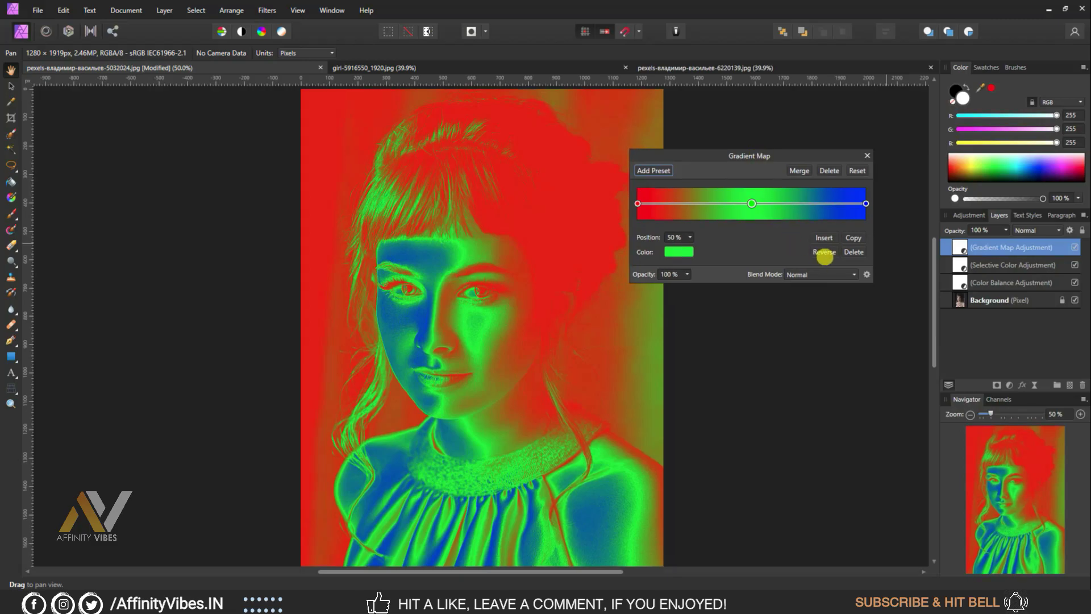
left_click(853, 252)
left_click(680, 251)
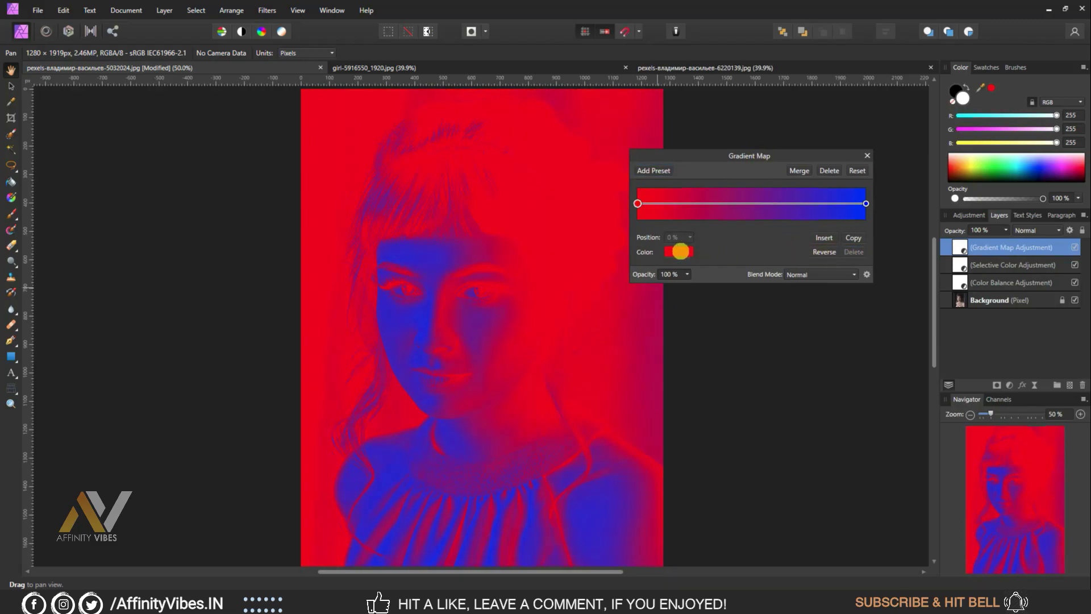
left_click(719, 328)
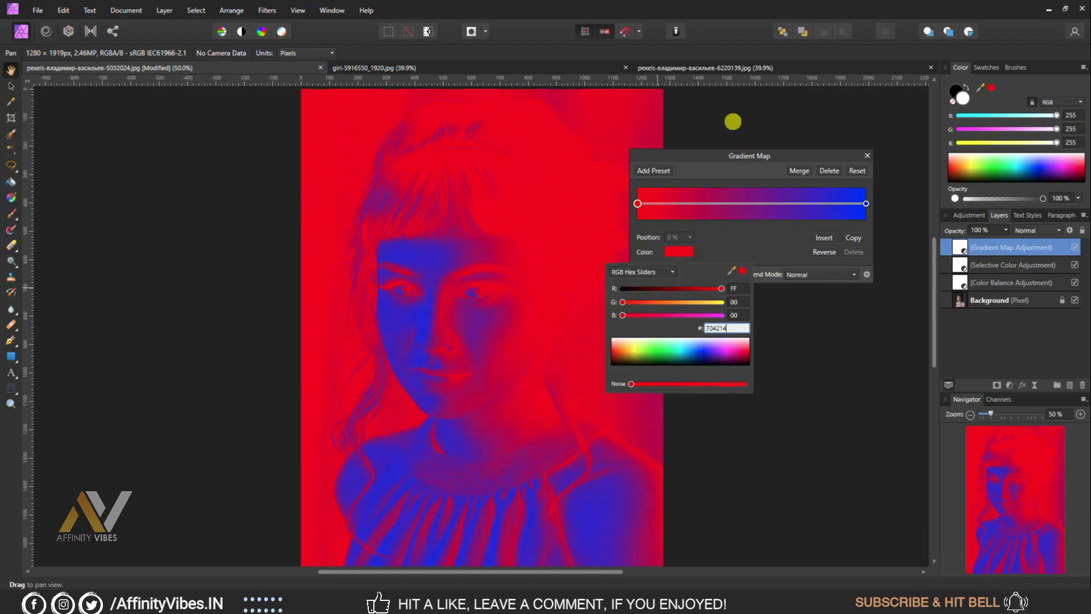
type("704214")
key("Return")
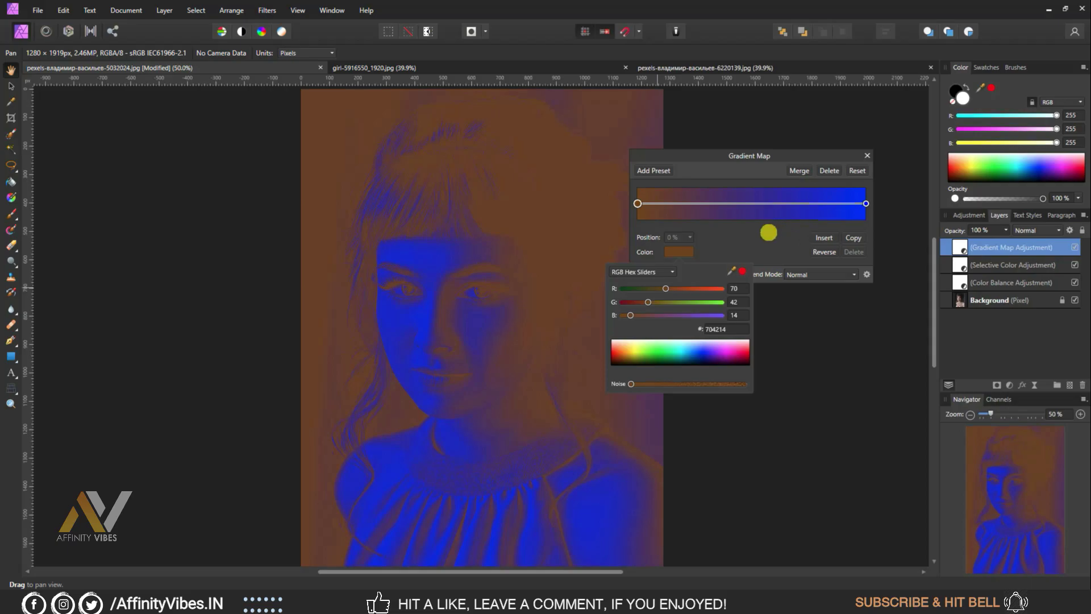
left_click(769, 232)
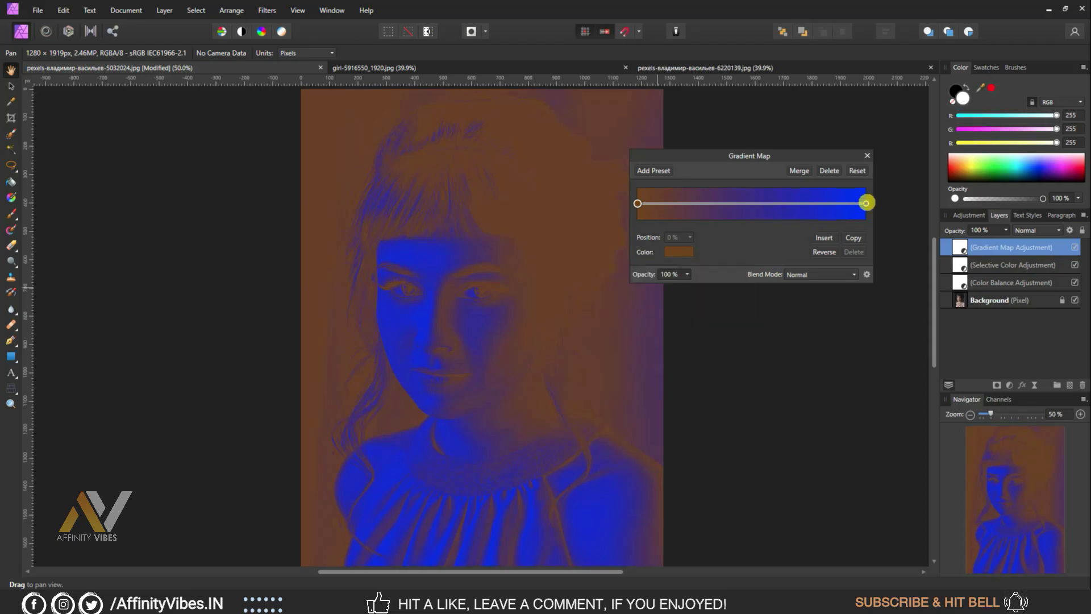
Step: Give the right gradient stop an orange tone and check the blend mode options
left_click(867, 203)
left_click(687, 250)
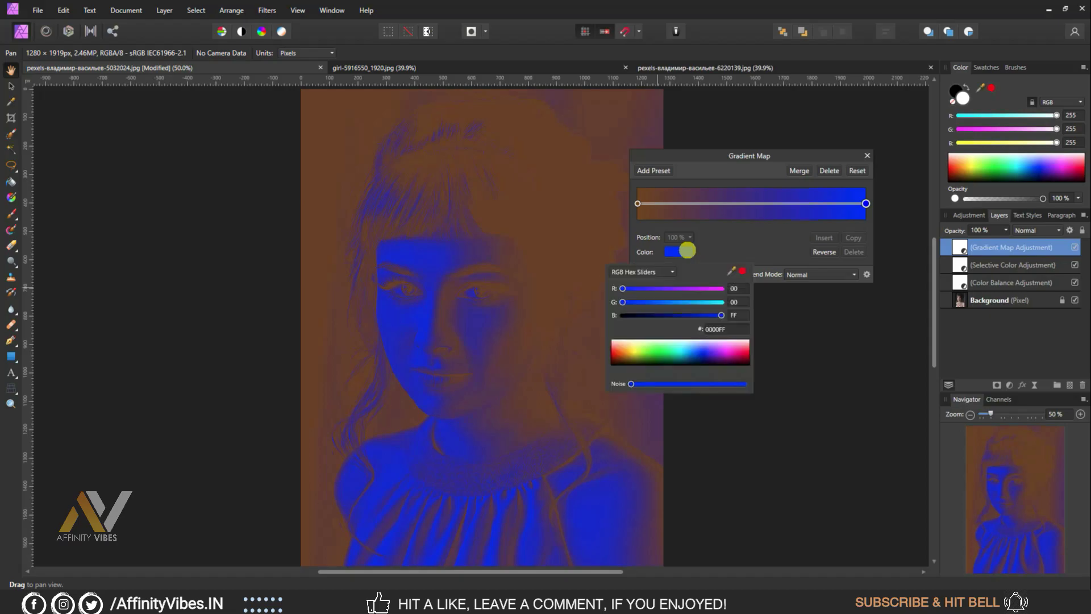
left_click(627, 352)
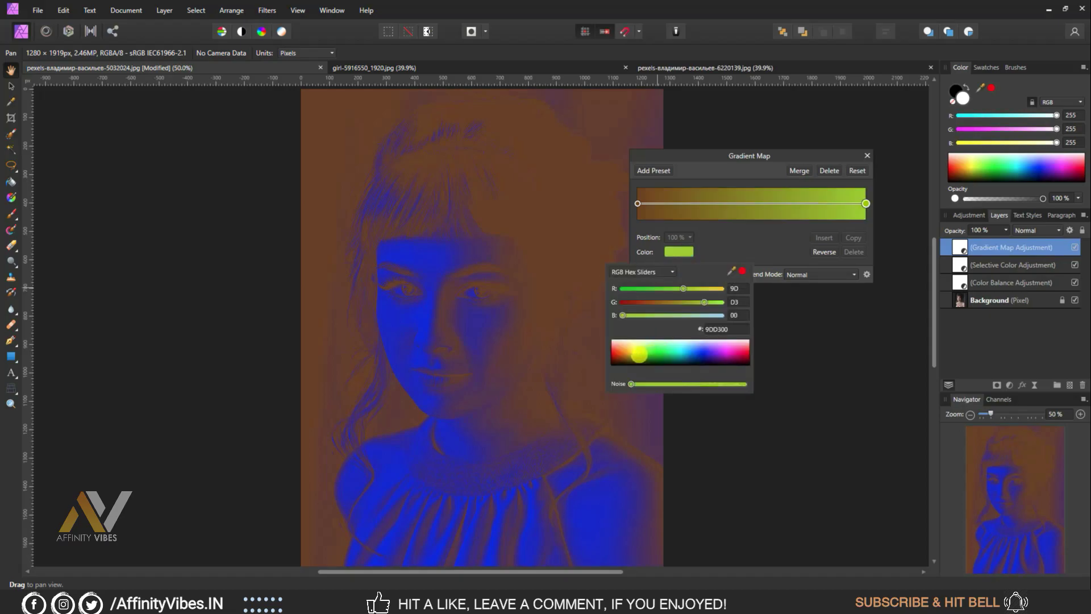
left_click_drag(627, 352, 627, 353)
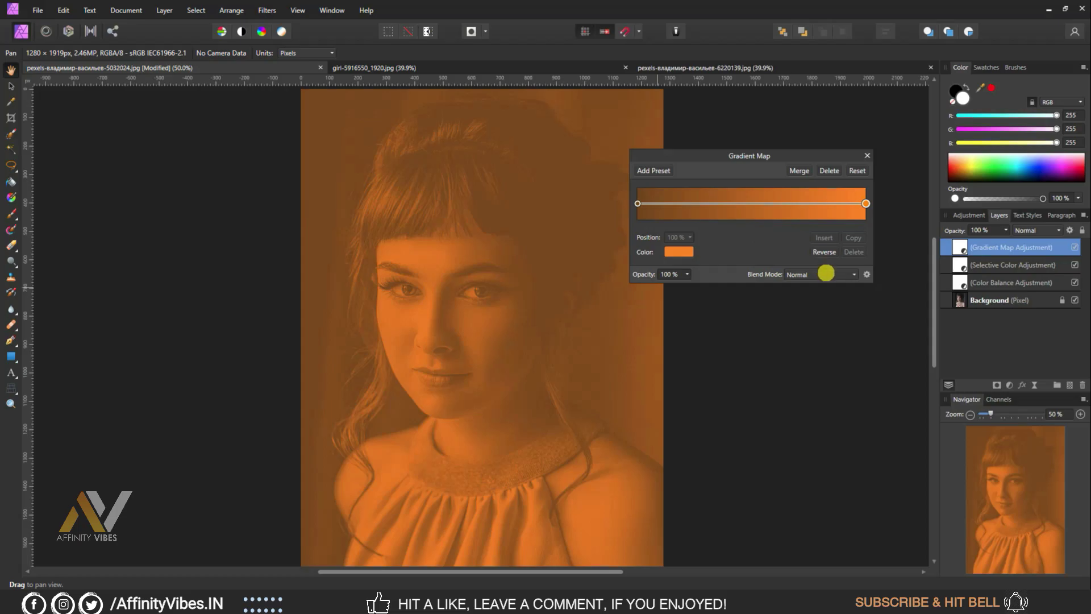
left_click(827, 273)
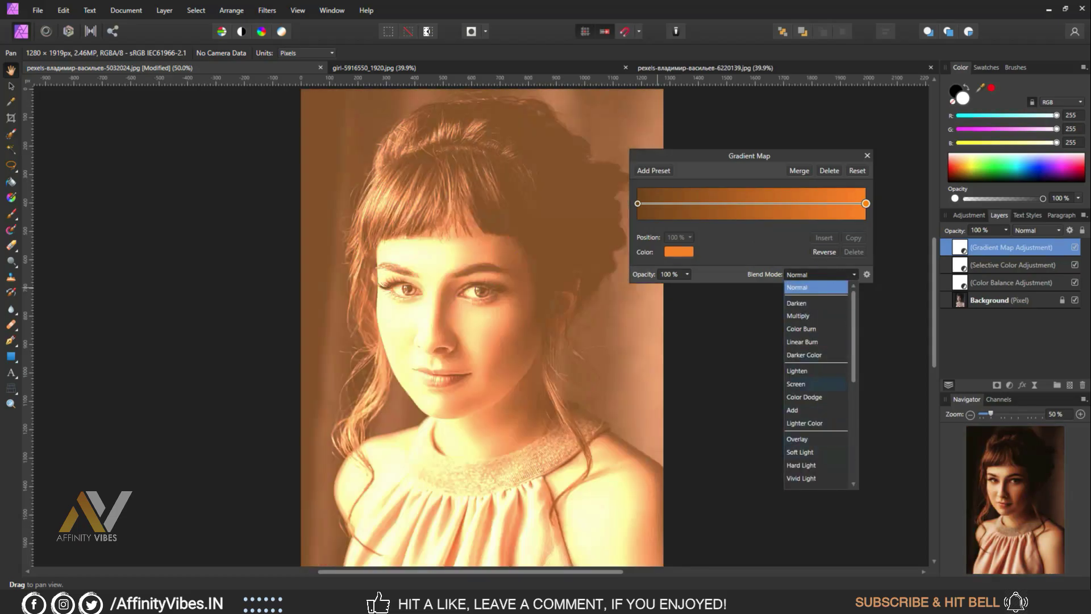
left_click(750, 239)
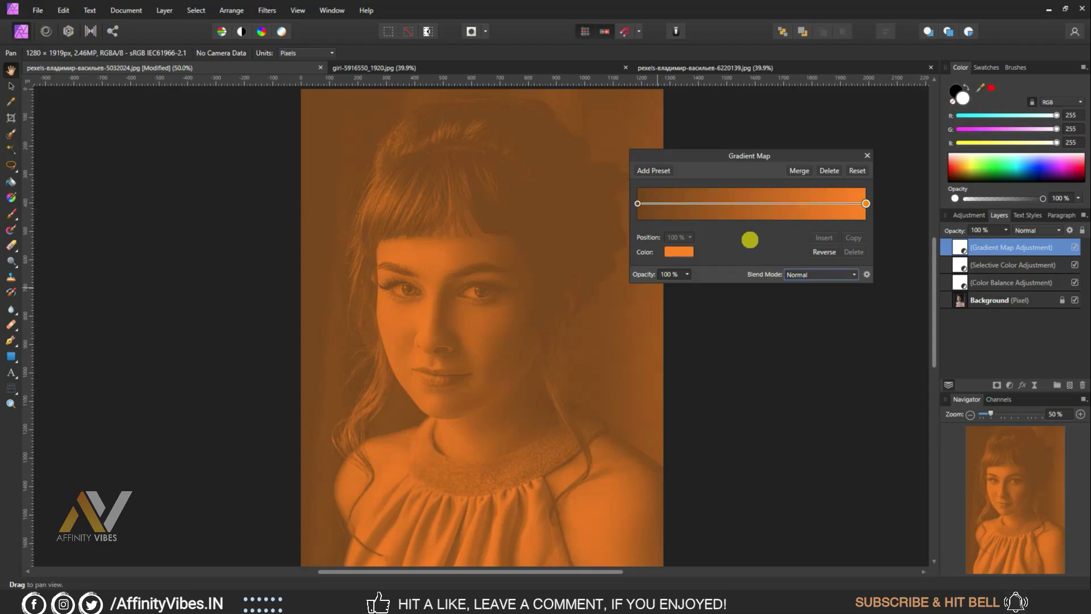
Step: Lighten the right gradient stop to a light peach, hex FFAC85
left_click(637, 204)
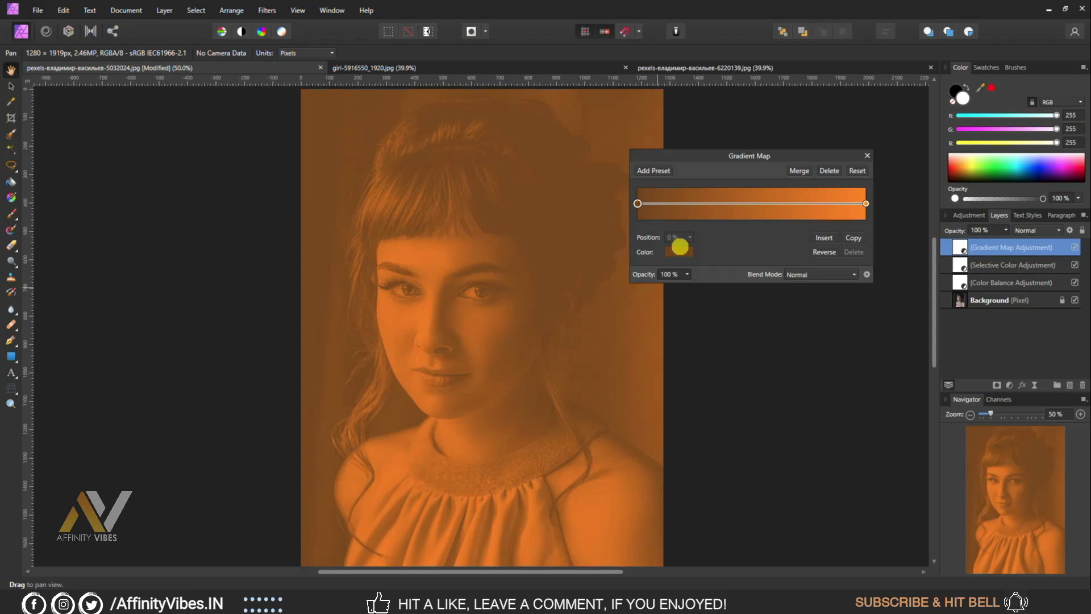
left_click(866, 204)
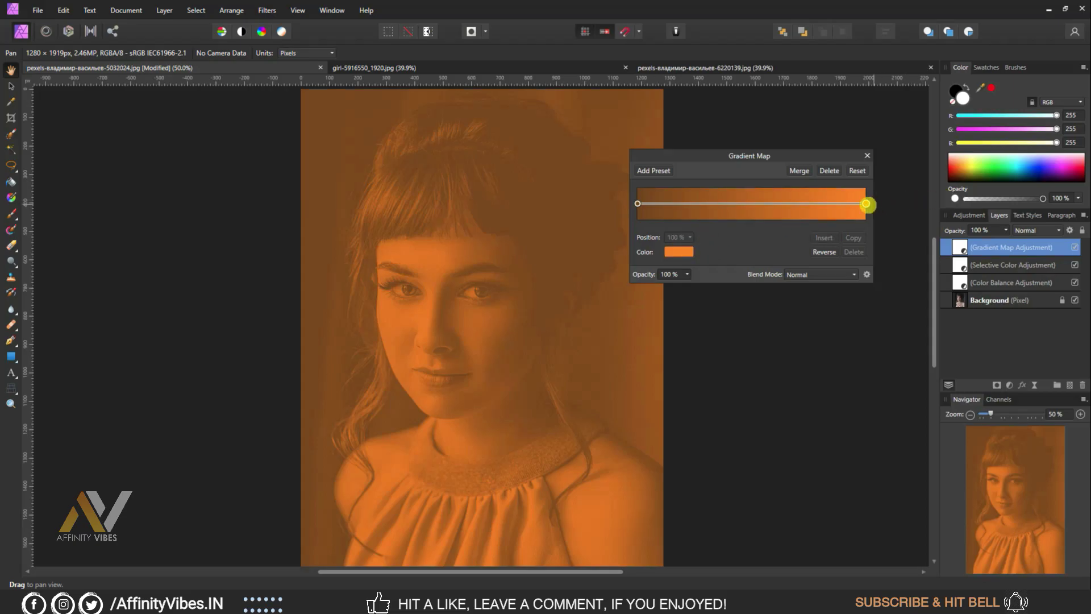
left_click(674, 252)
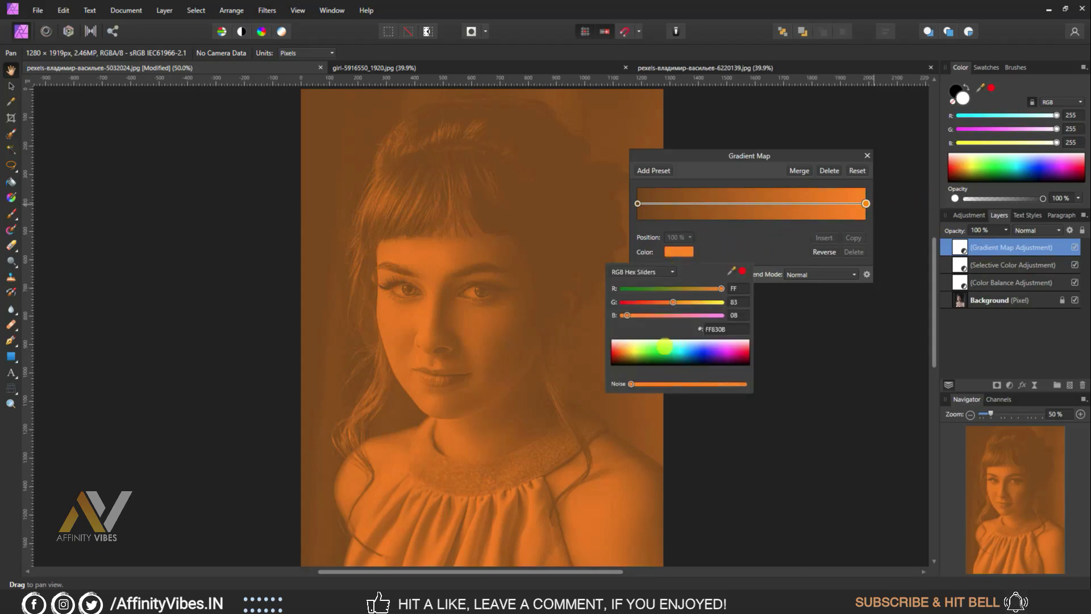
left_click_drag(663, 344, 619, 346)
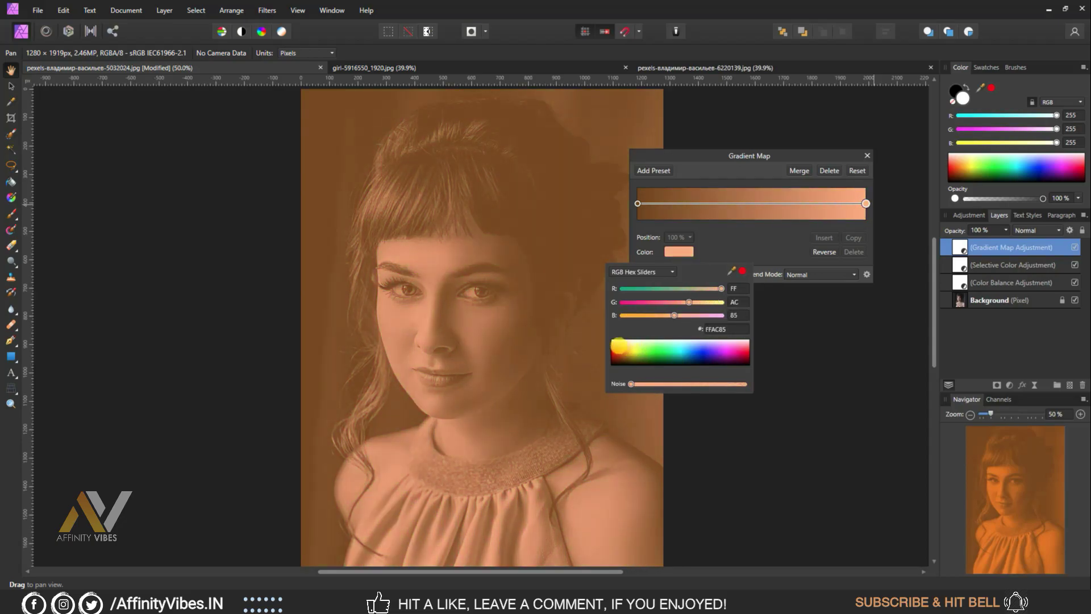
left_click(738, 233)
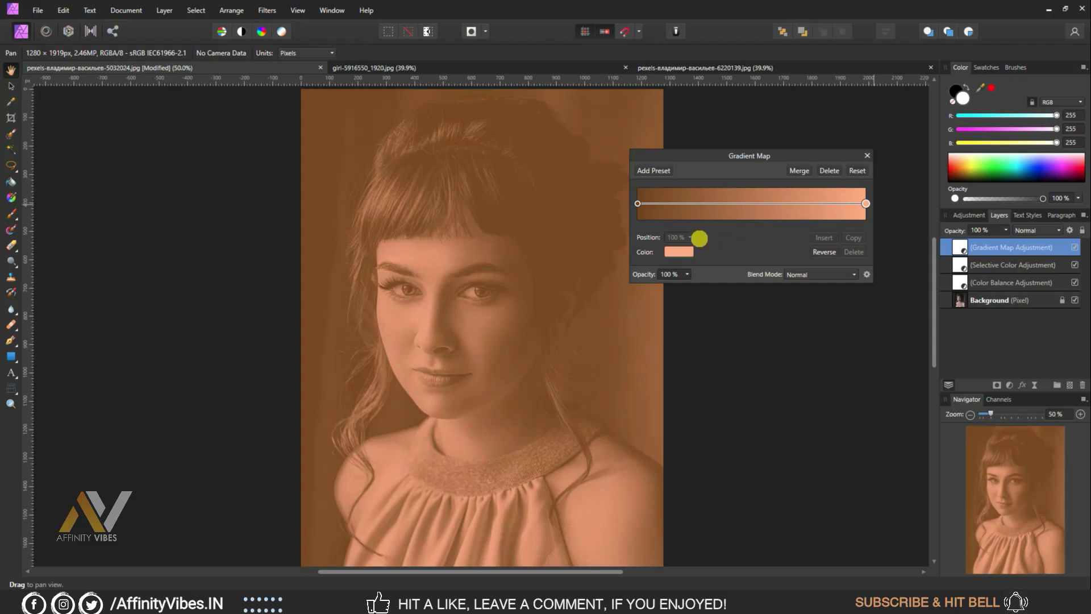
left_click(688, 253)
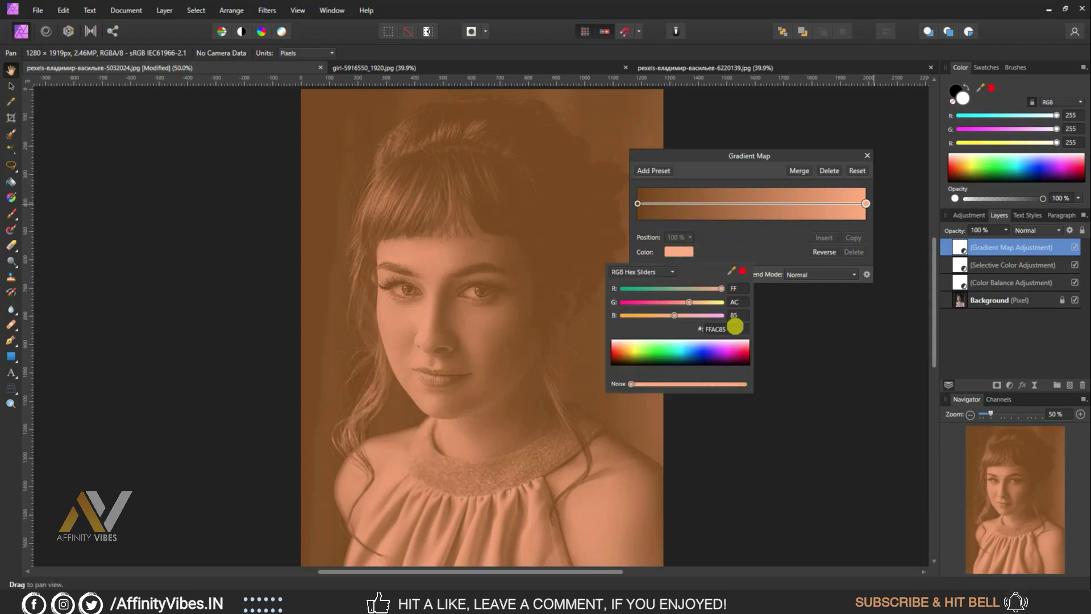
left_click(734, 329)
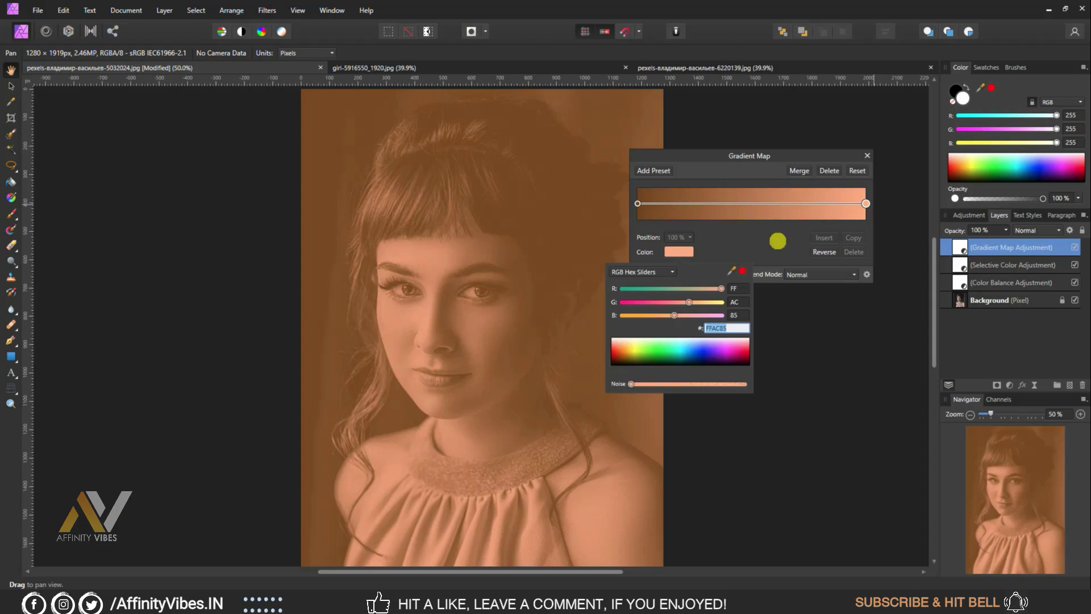
Step: Set the Gradient Map layer's blend mode to Soft Light and compare it on and off
left_click(774, 239)
left_click(867, 155)
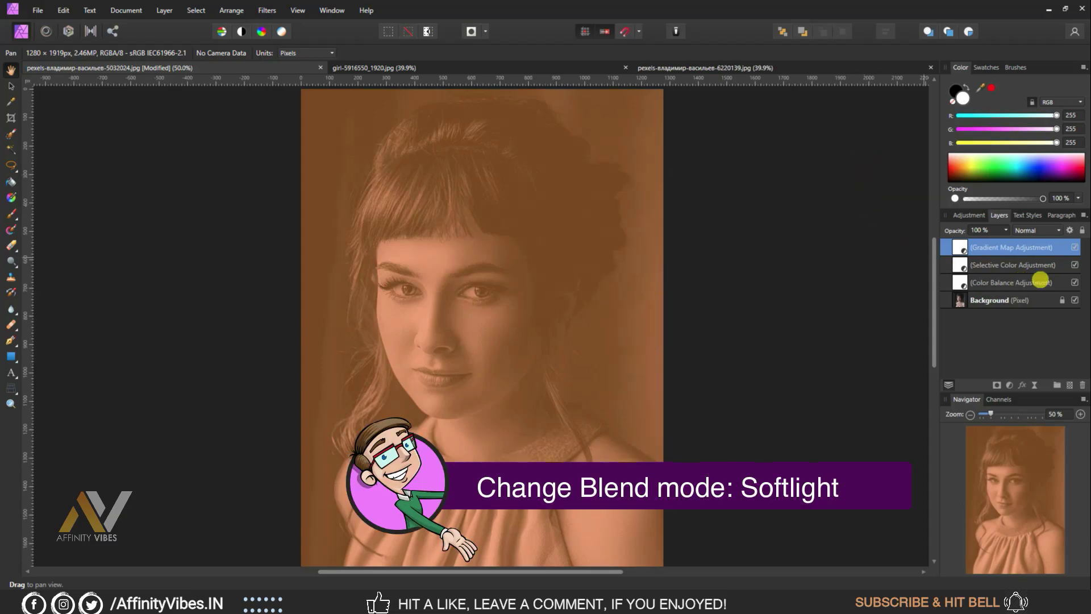
left_click(1058, 229)
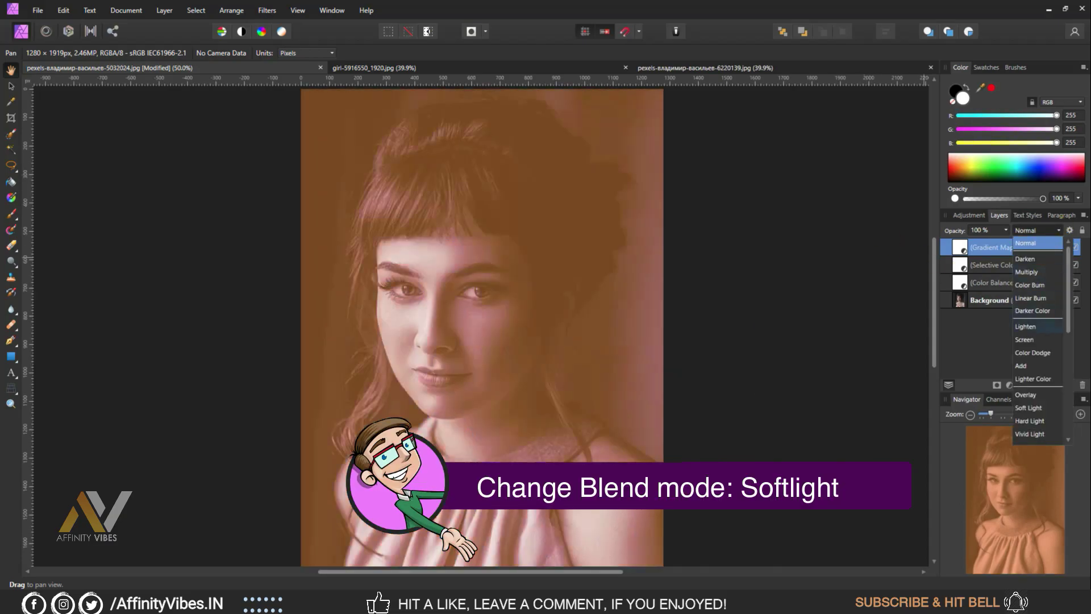
left_click(1029, 407)
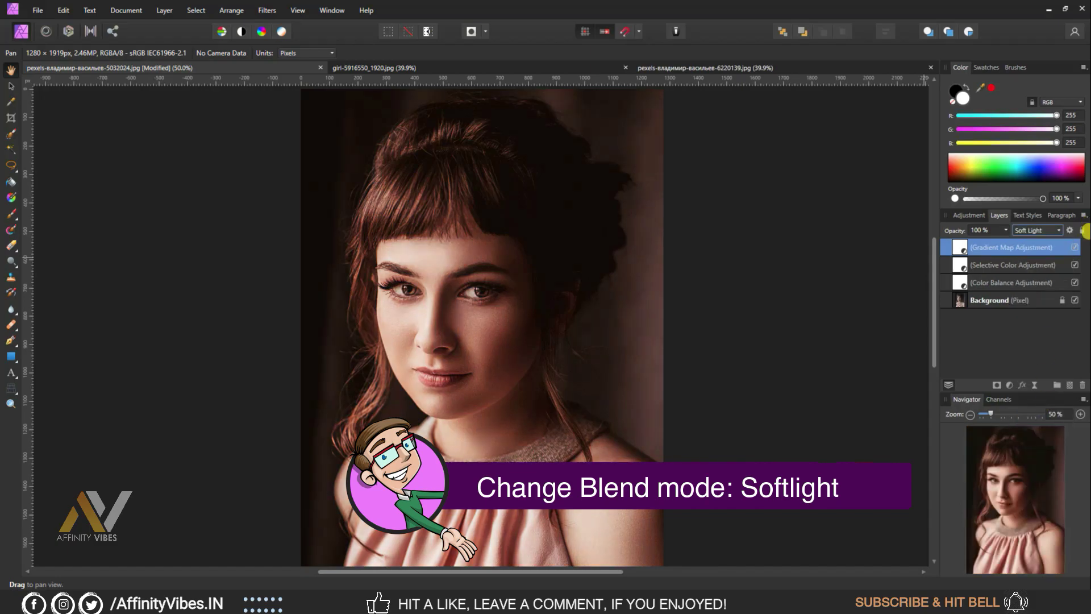
left_click(1075, 246)
left_click(1075, 247)
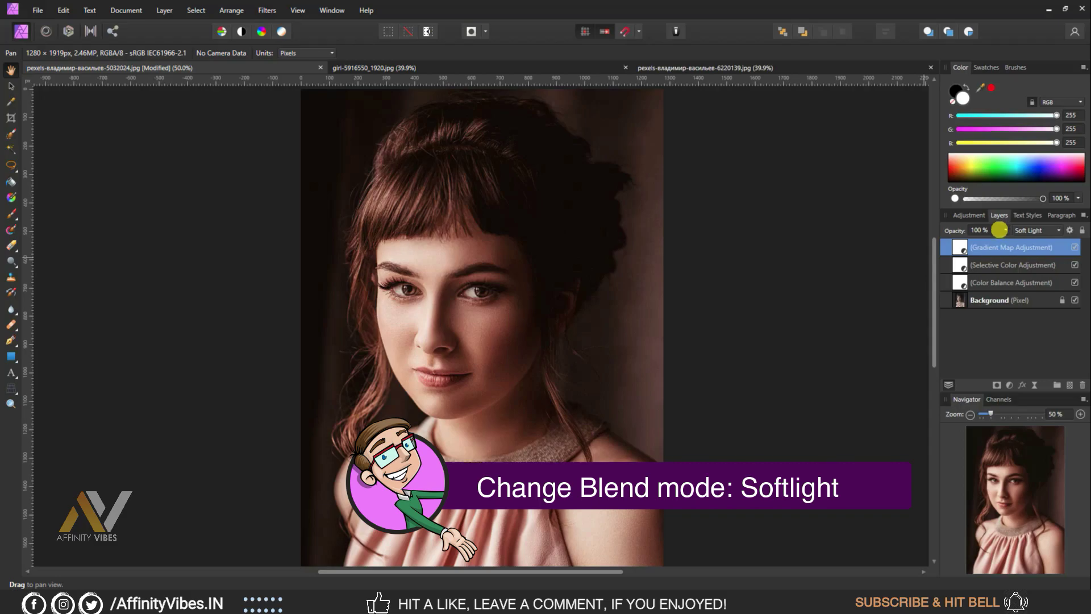
Step: Lower the Gradient Map opacity to 50%, then select all three adjustment layers
left_click(1001, 230)
left_click_drag(1006, 230, 988, 233)
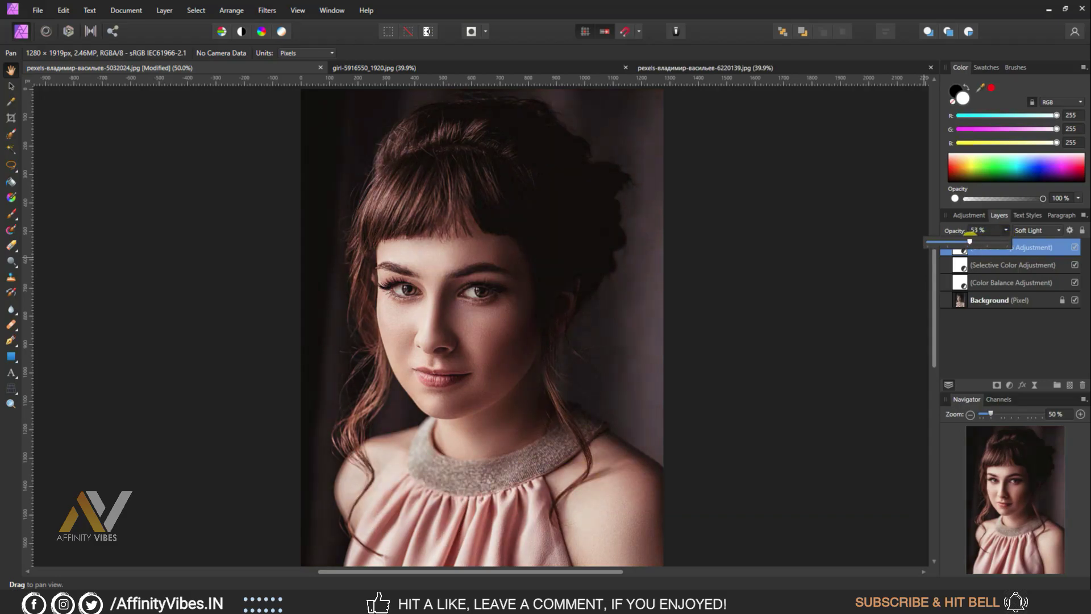
left_click(860, 224)
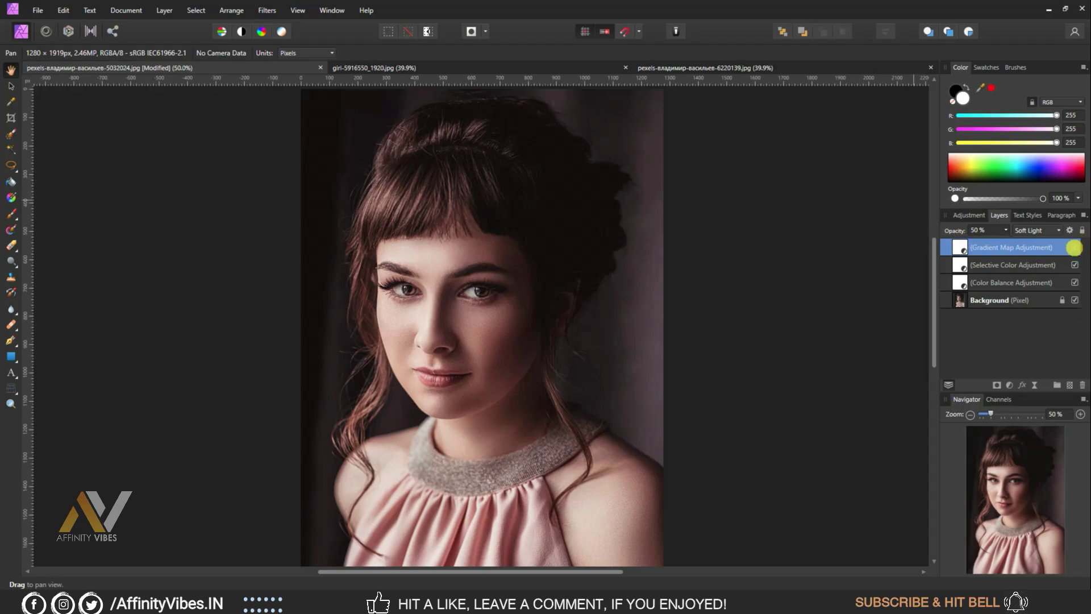
left_click(1074, 248)
left_click(1074, 248)
left_click(1056, 281)
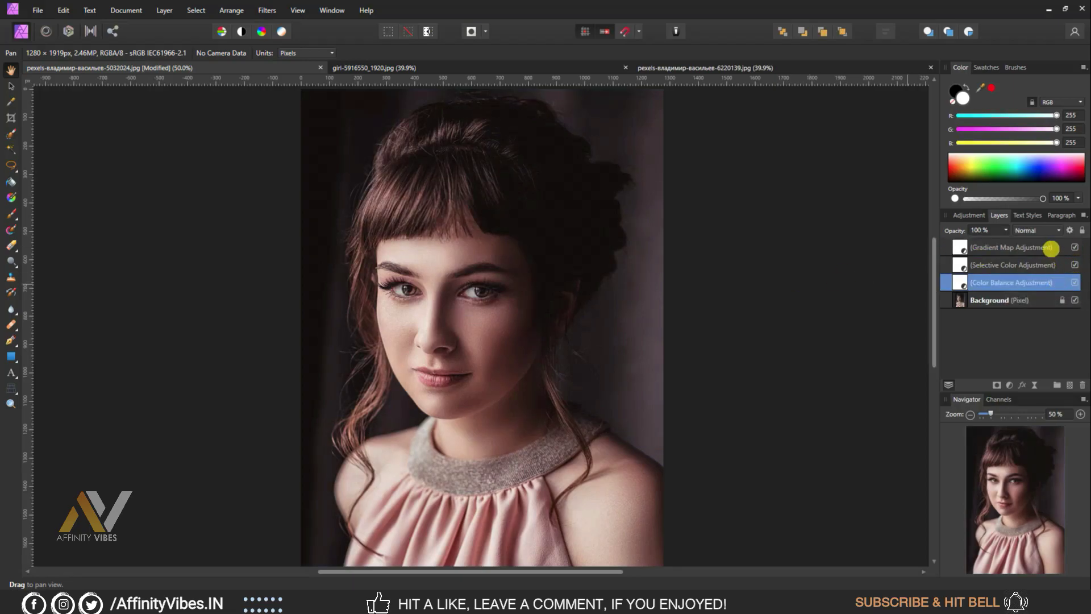
left_click(1059, 248, "shift")
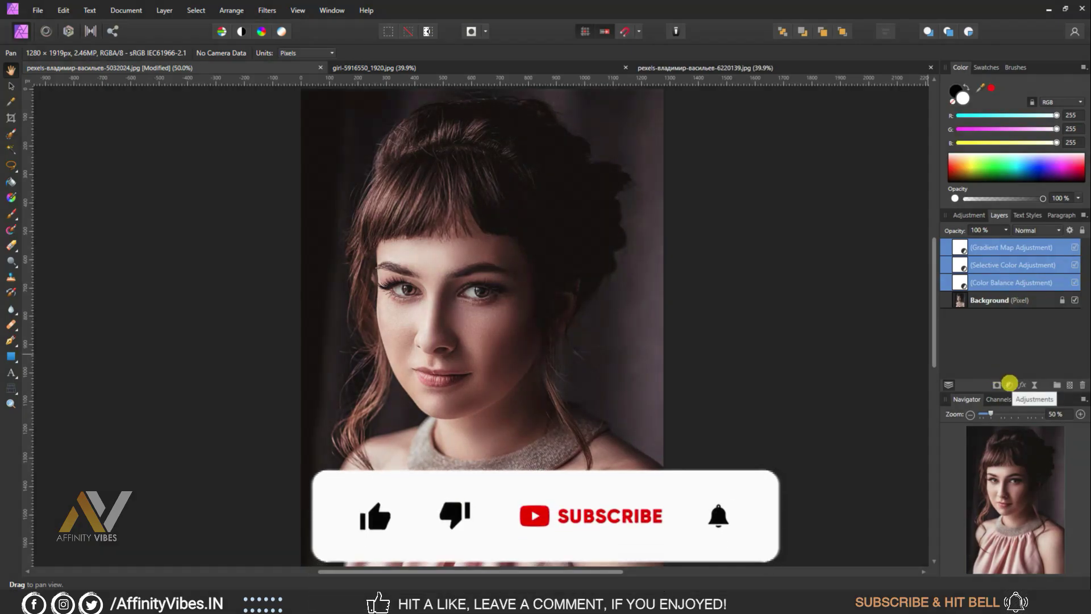
Step: Add a Curves adjustment lifting blacks to 0.066 and lowering whites to 0.92
left_click(1009, 385)
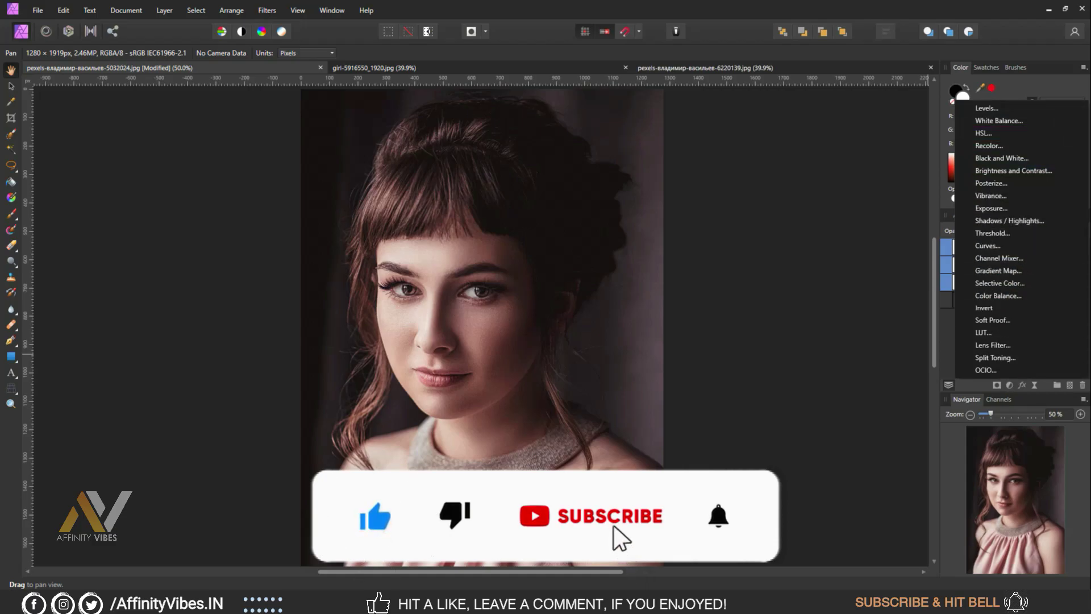
left_click(989, 245)
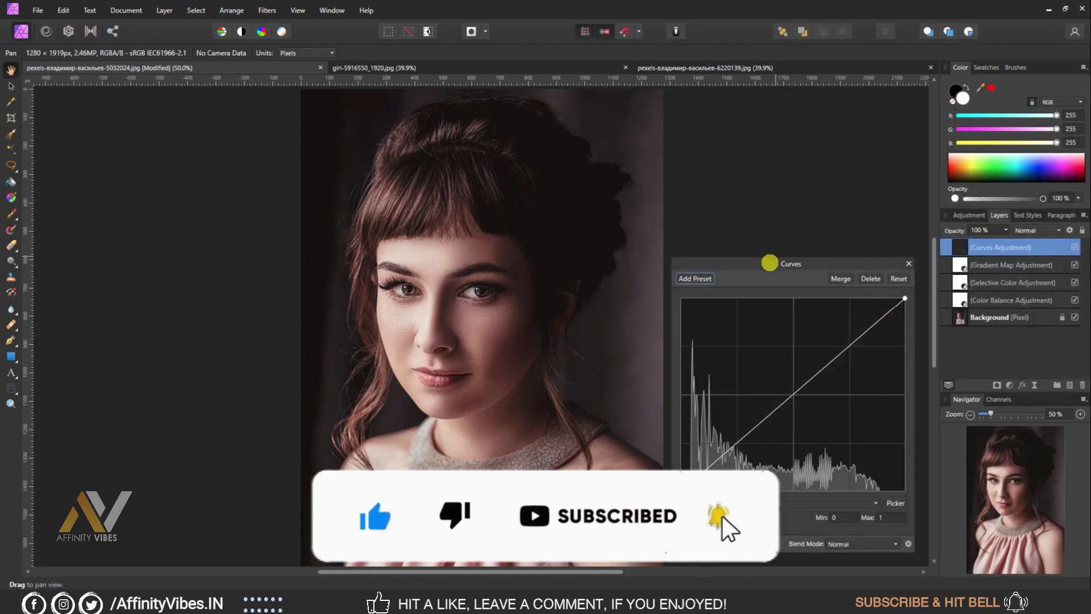
left_click_drag(769, 261, 740, 93)
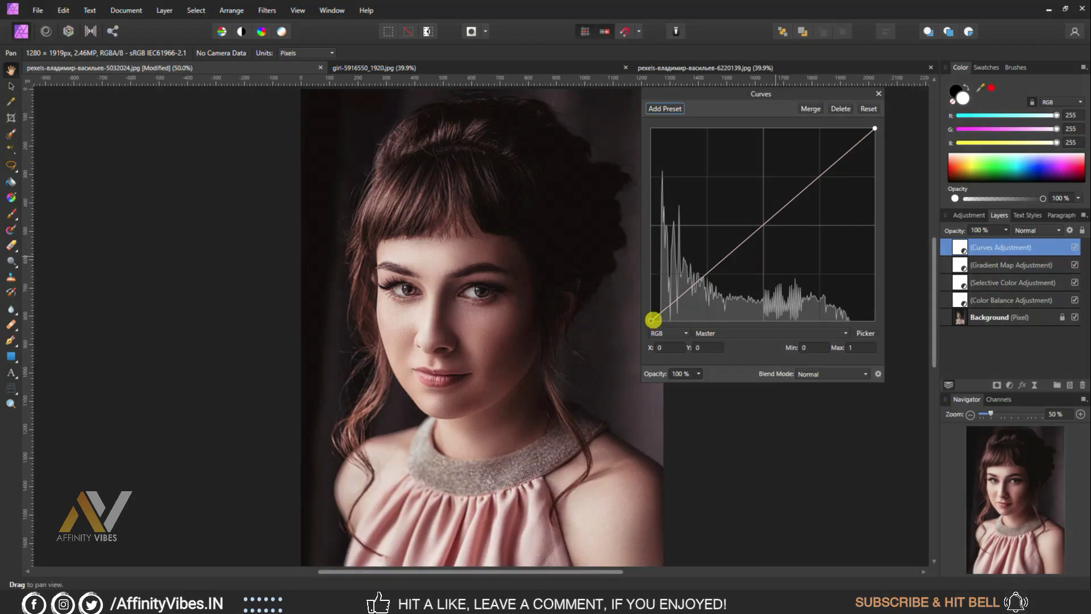
left_click_drag(651, 320, 650, 308)
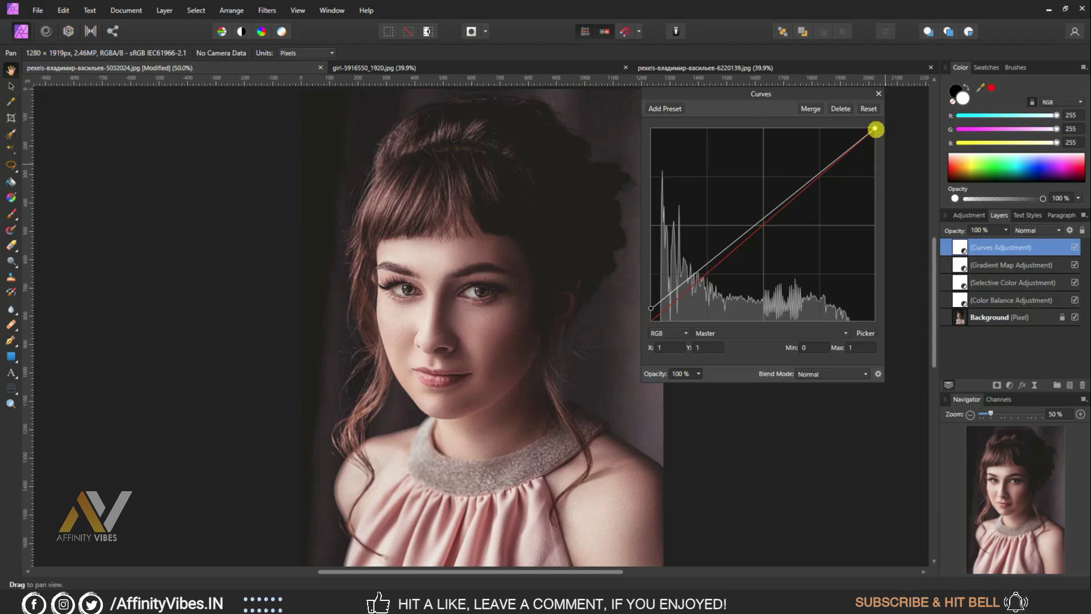
left_click_drag(876, 130, 875, 144)
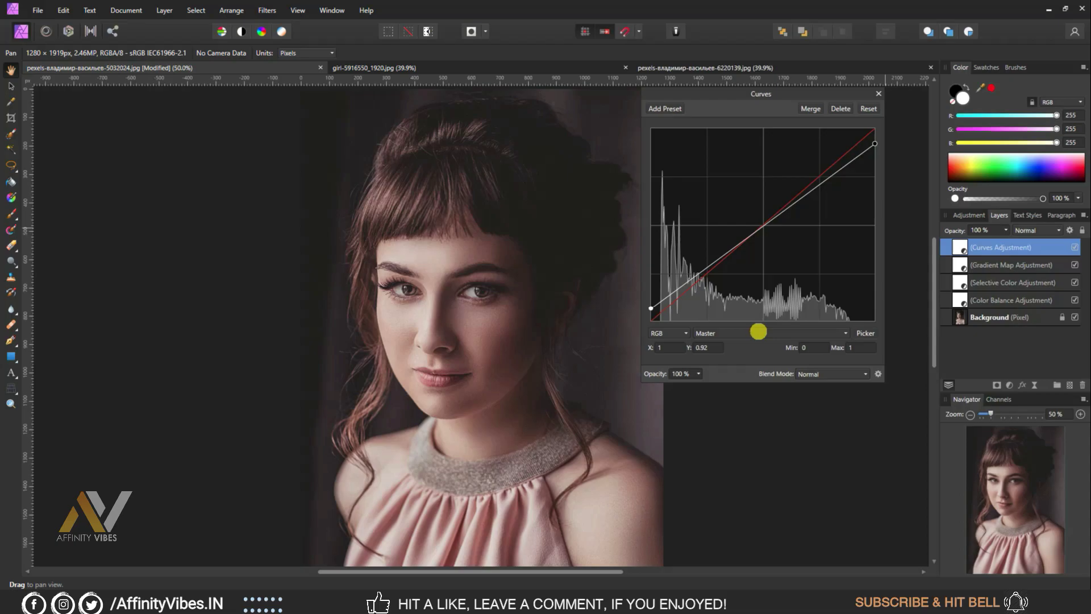
Step: Raise the Red channel curve's black point to 0.028 and close Curves
left_click(757, 332)
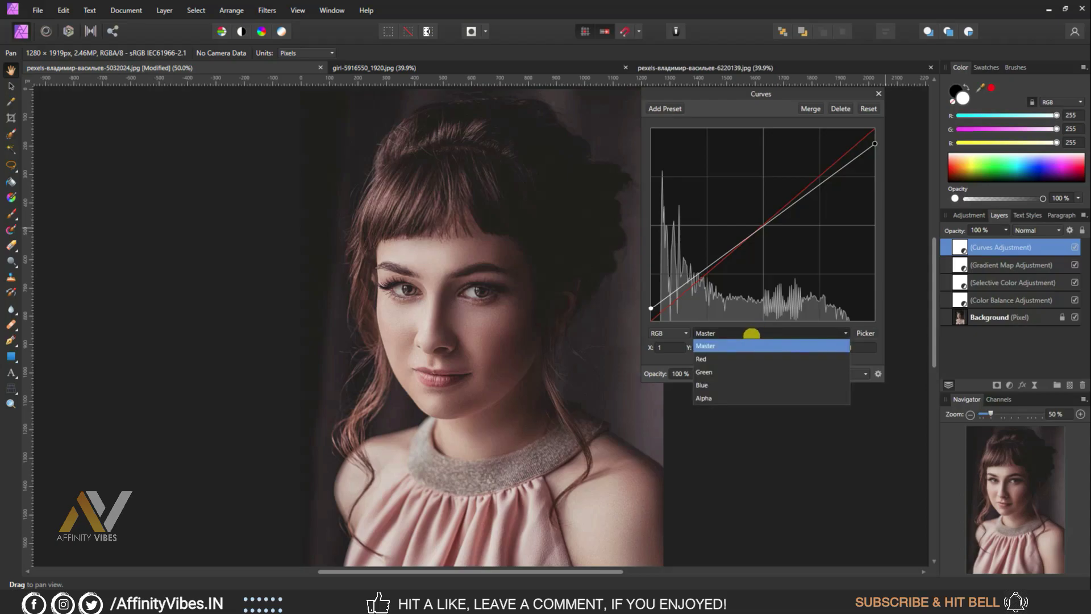
left_click(705, 358)
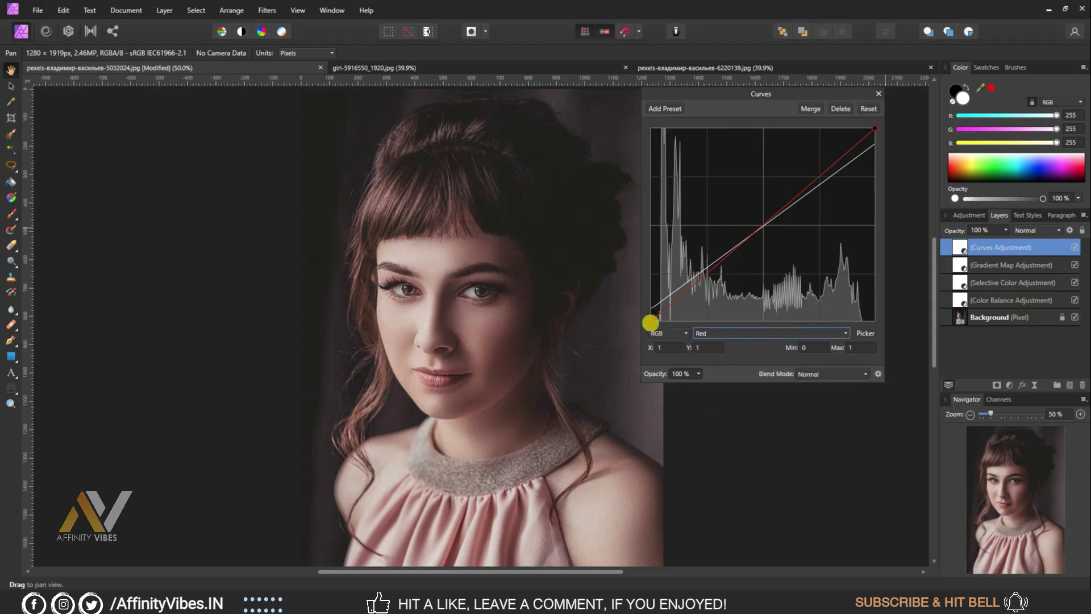
left_click(651, 320)
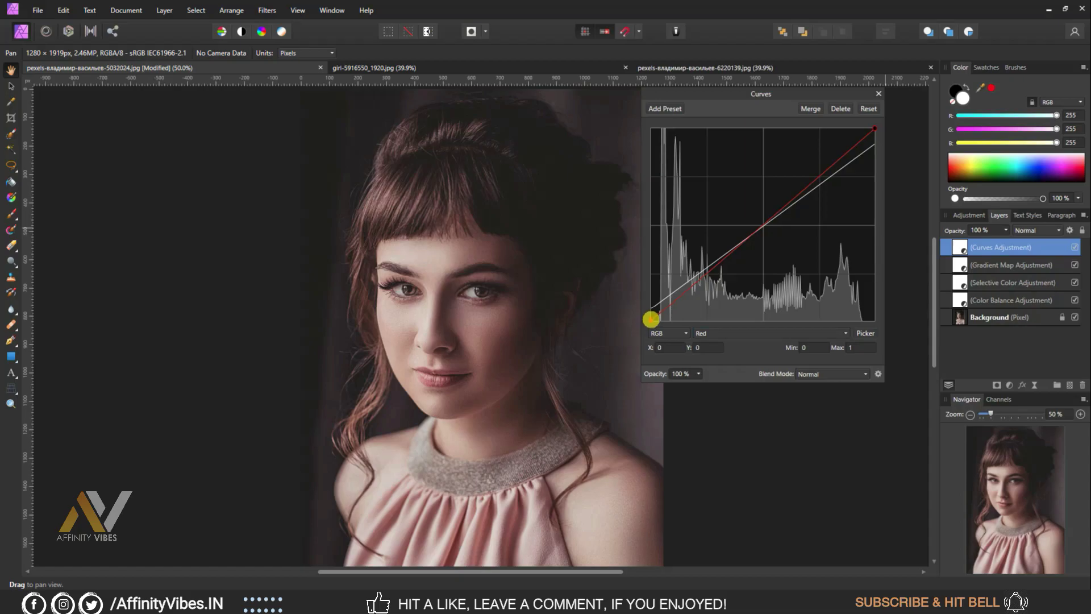
left_click_drag(651, 320, 653, 316)
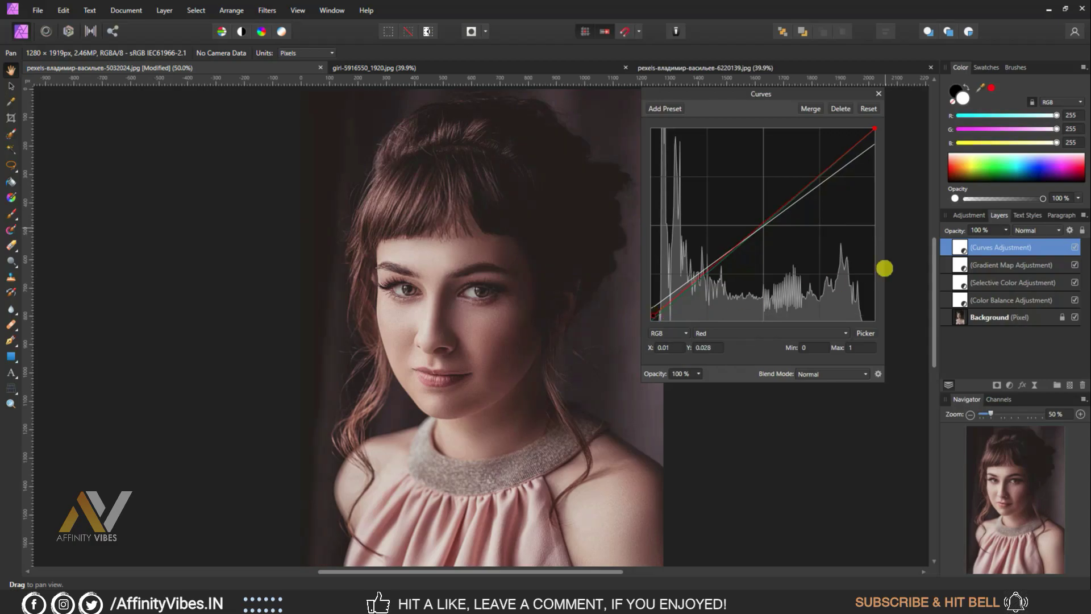
left_click(880, 93)
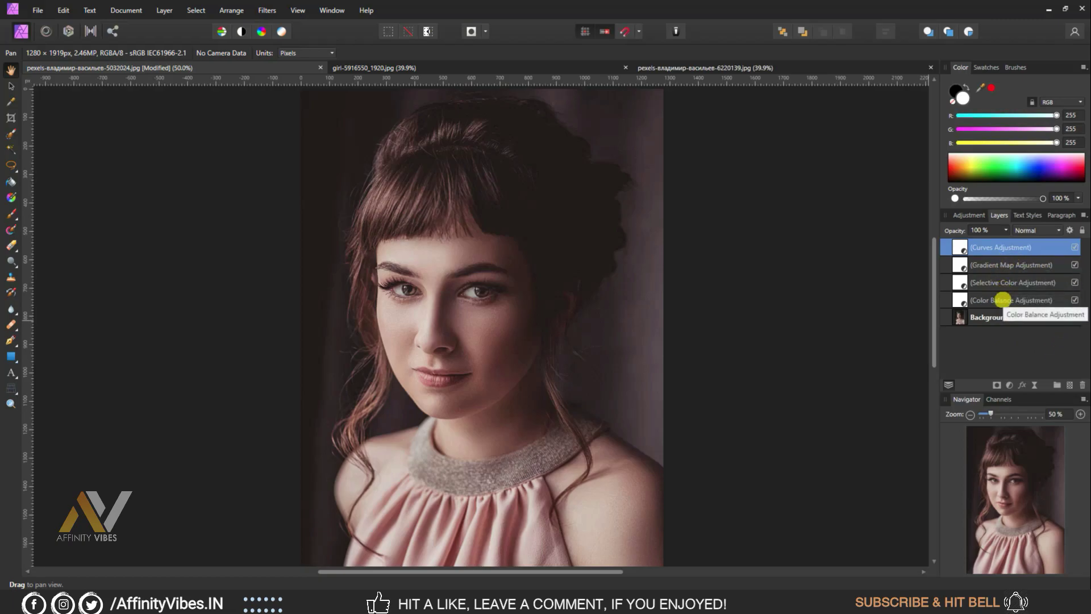
Step: Toggle the four adjustment layers off and on to compare, then add an empty pixel layer on top
left_click(1012, 300, "shift")
left_click(1076, 246)
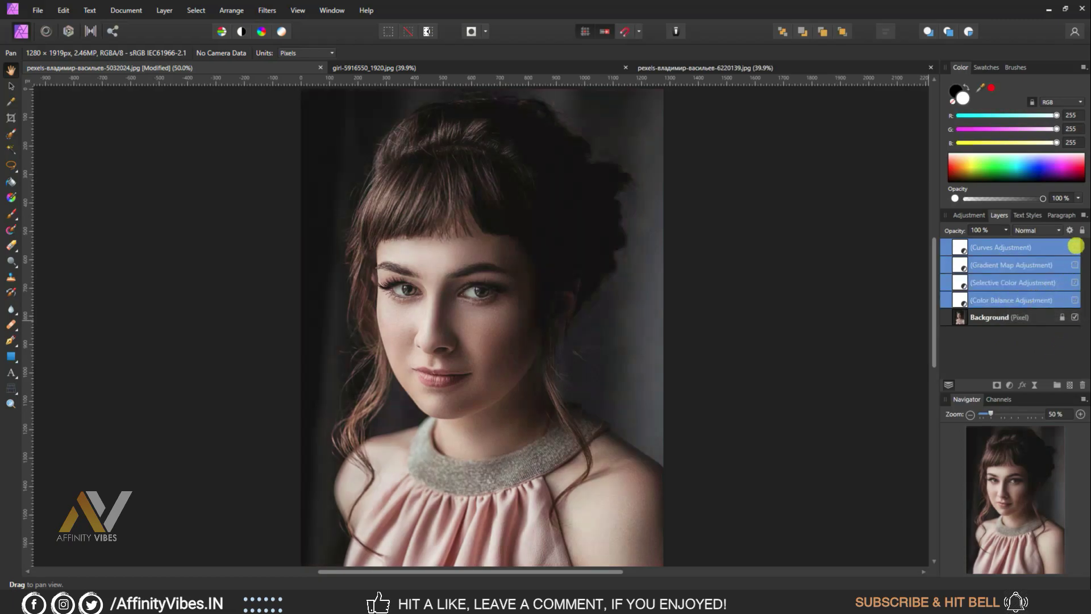
left_click(1076, 246)
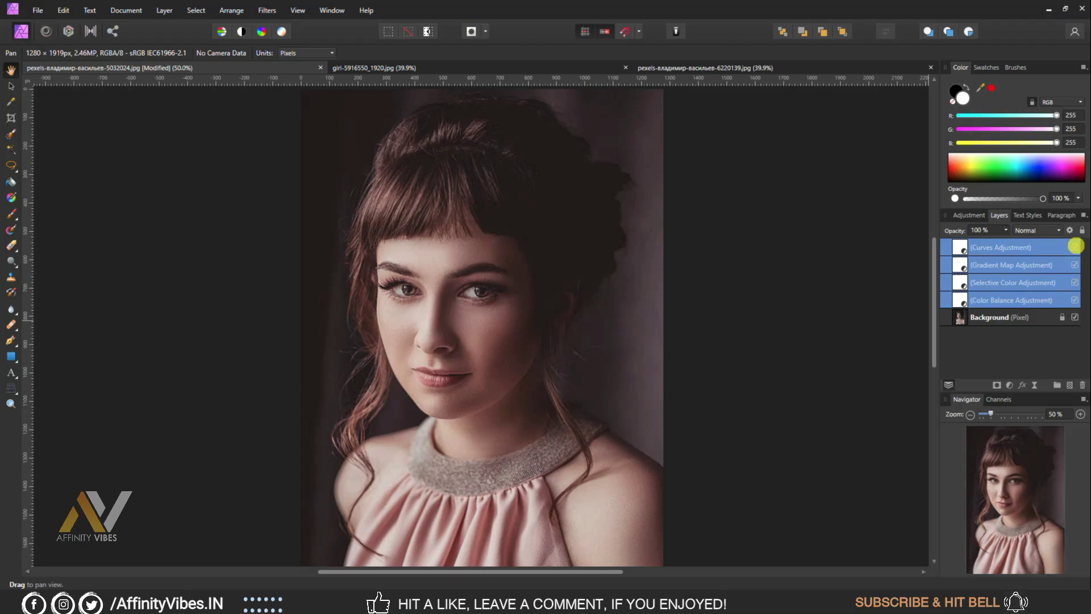
left_click(1076, 247)
left_click(1076, 246)
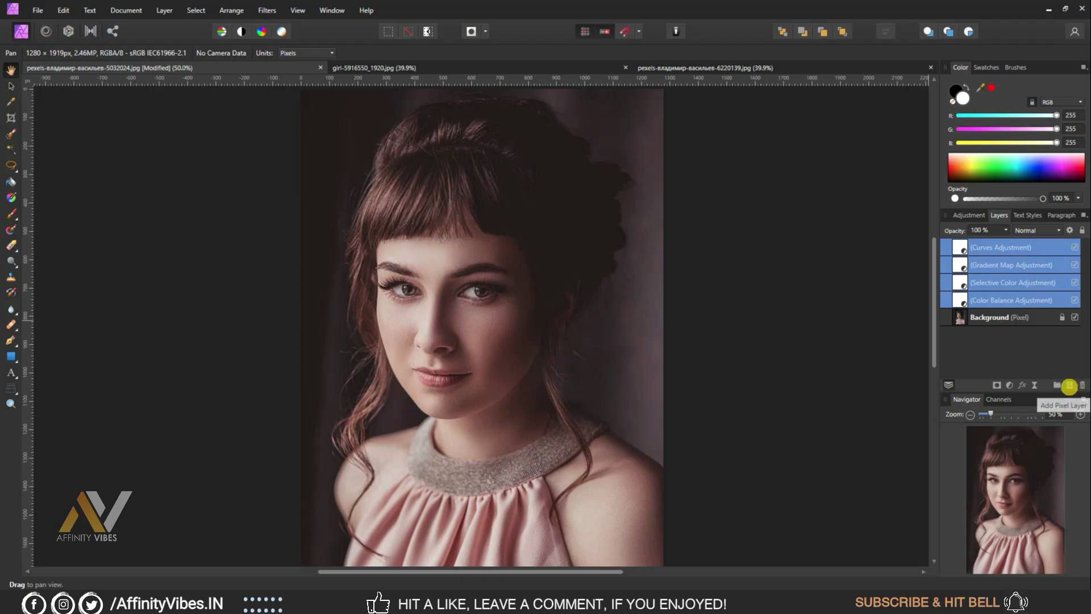
left_click(1069, 386)
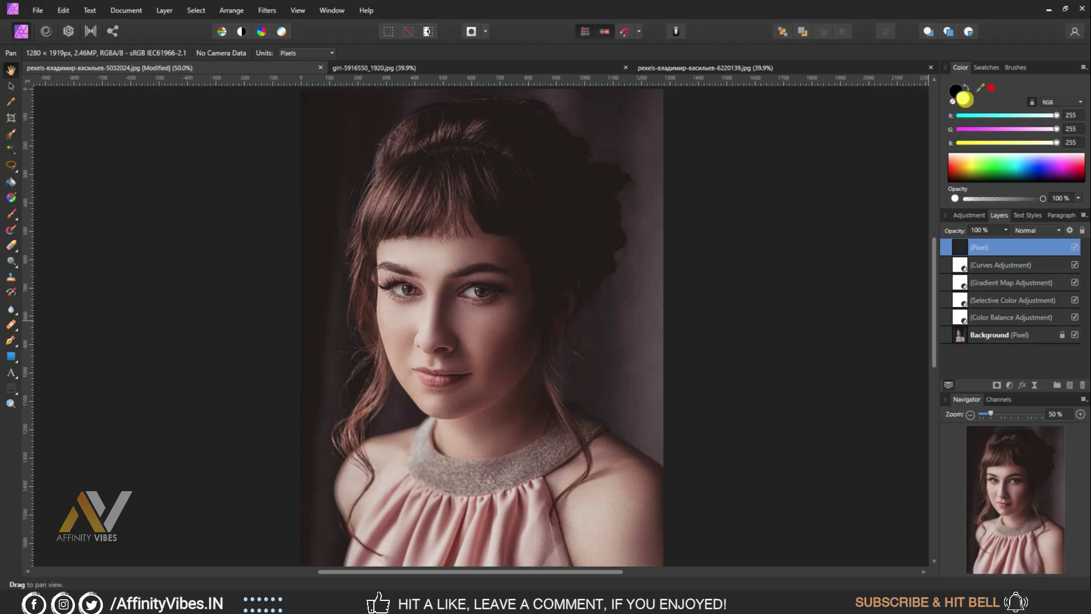
Step: Pick a soft peach working colour, FAA489 (RGB 250, 164, 137), in the Color Chooser
double_click(964, 100)
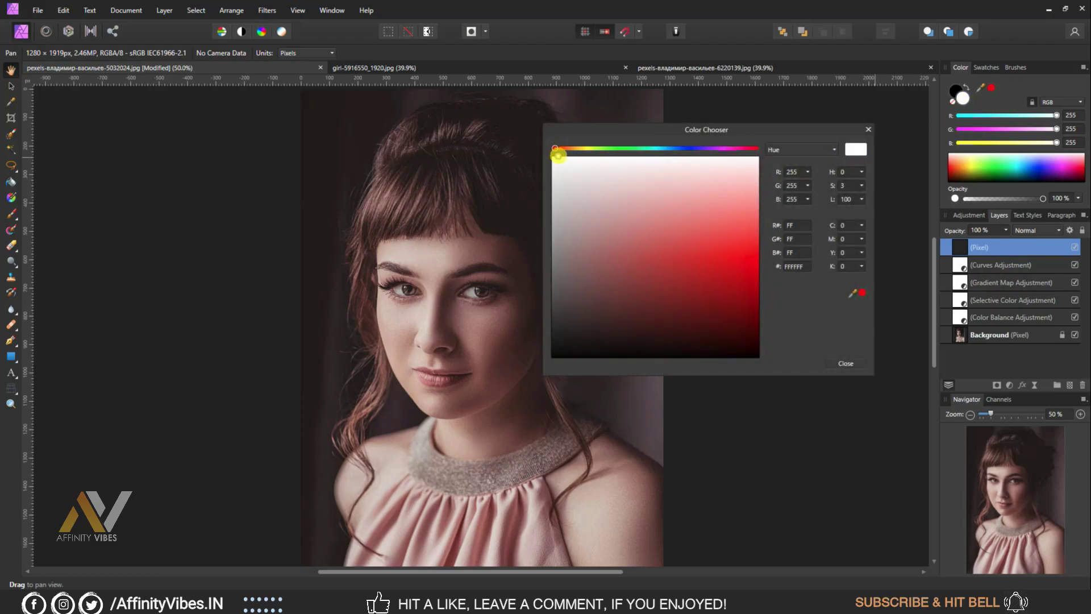
left_click(552, 159)
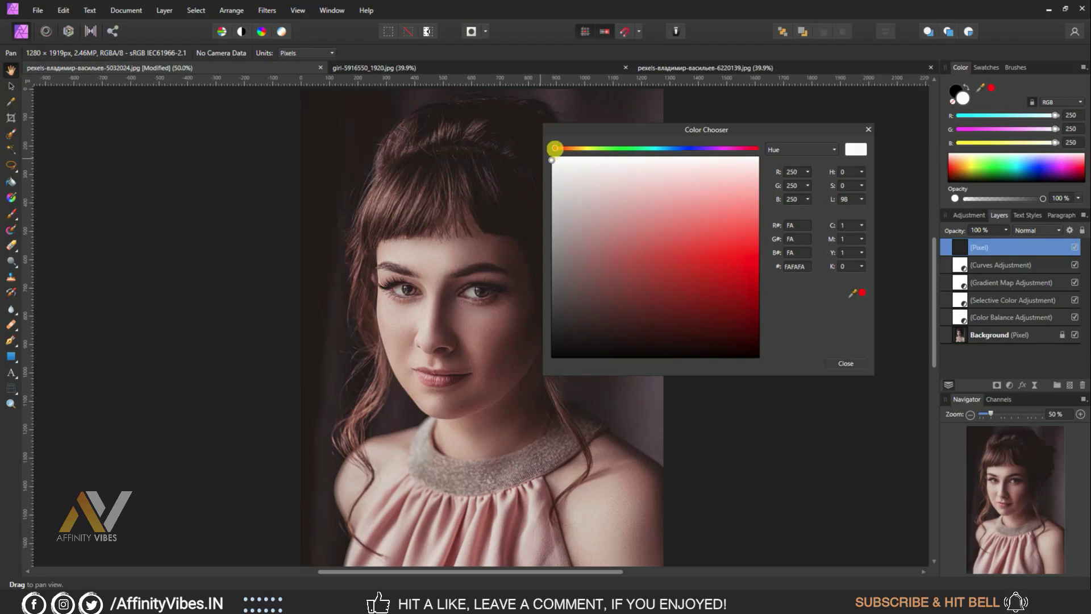
left_click_drag(555, 148, 570, 148)
left_click(712, 252)
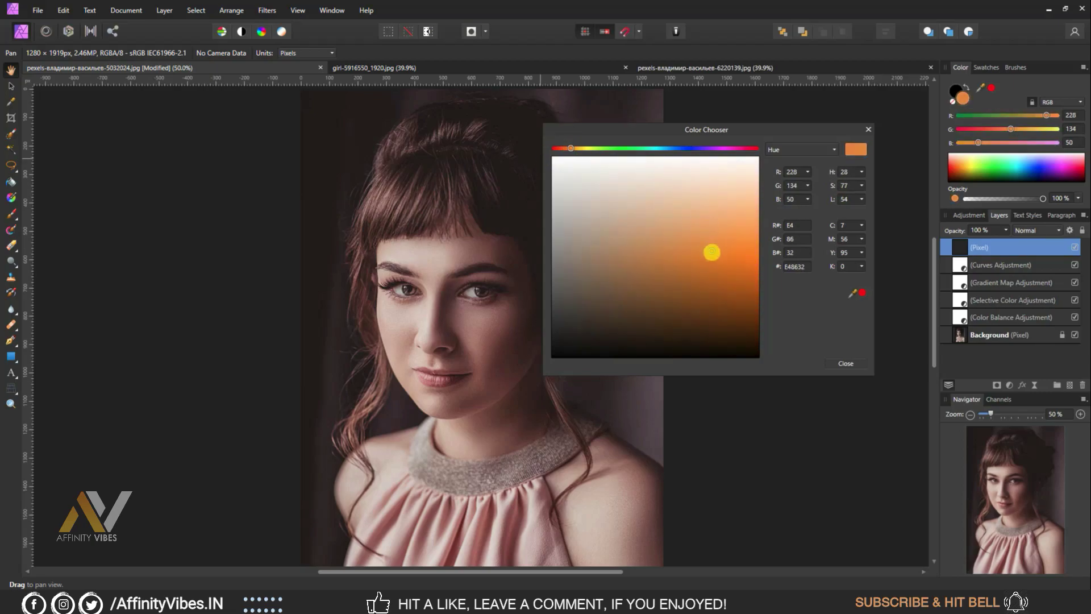
left_click_drag(712, 253, 712, 262)
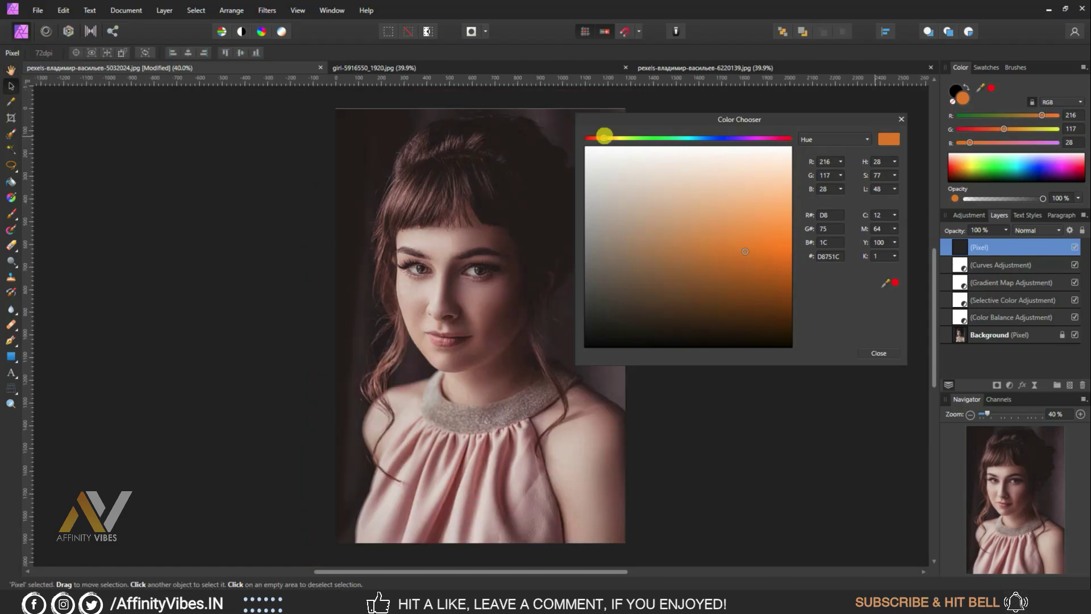
left_click_drag(601, 138, 612, 138)
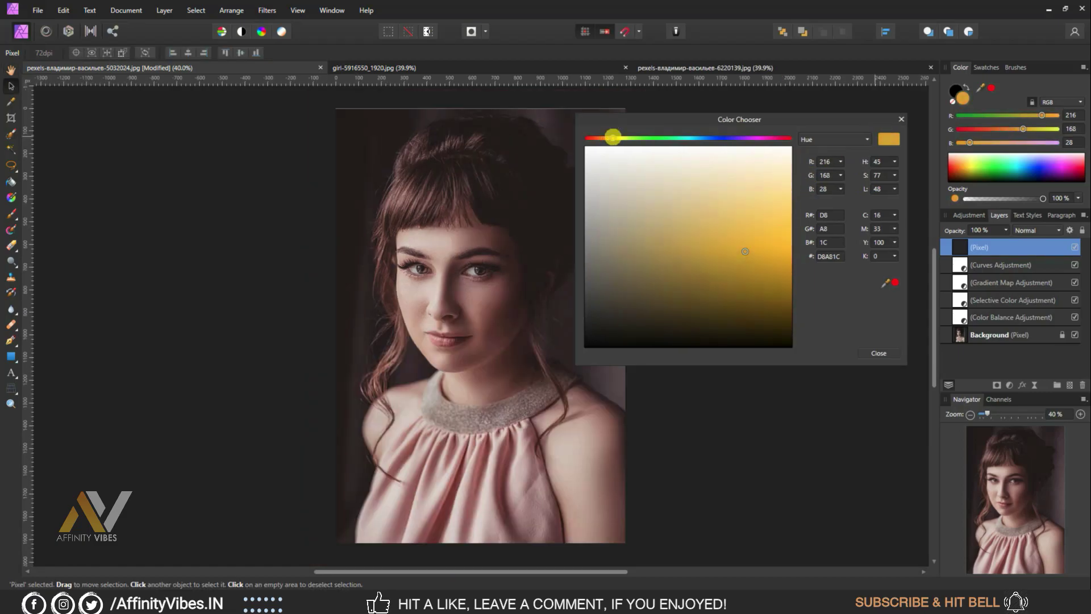
left_click_drag(746, 251, 755, 201)
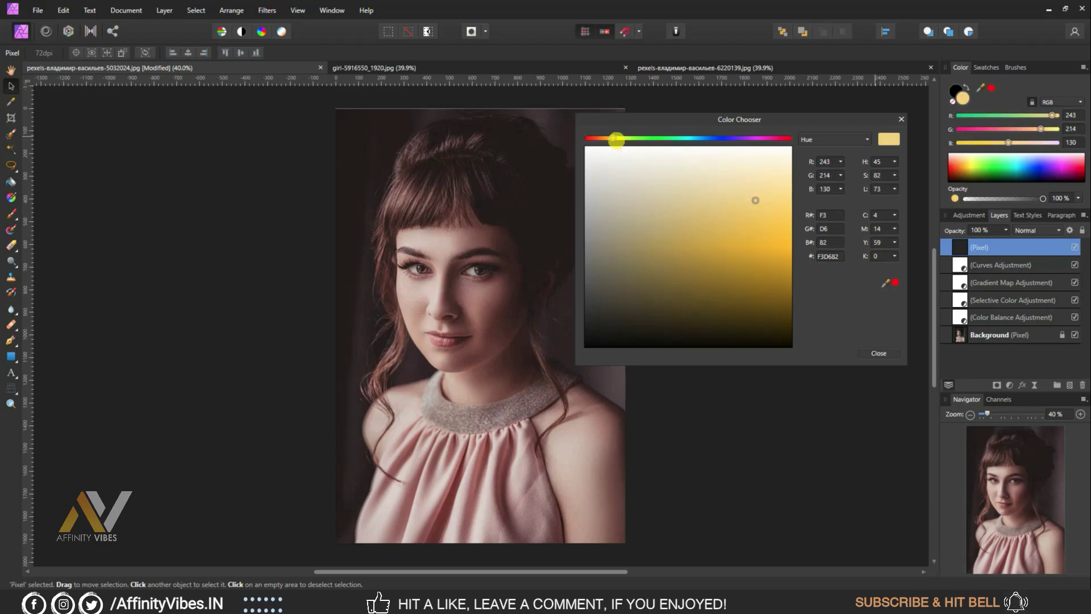
left_click_drag(614, 138, 595, 149)
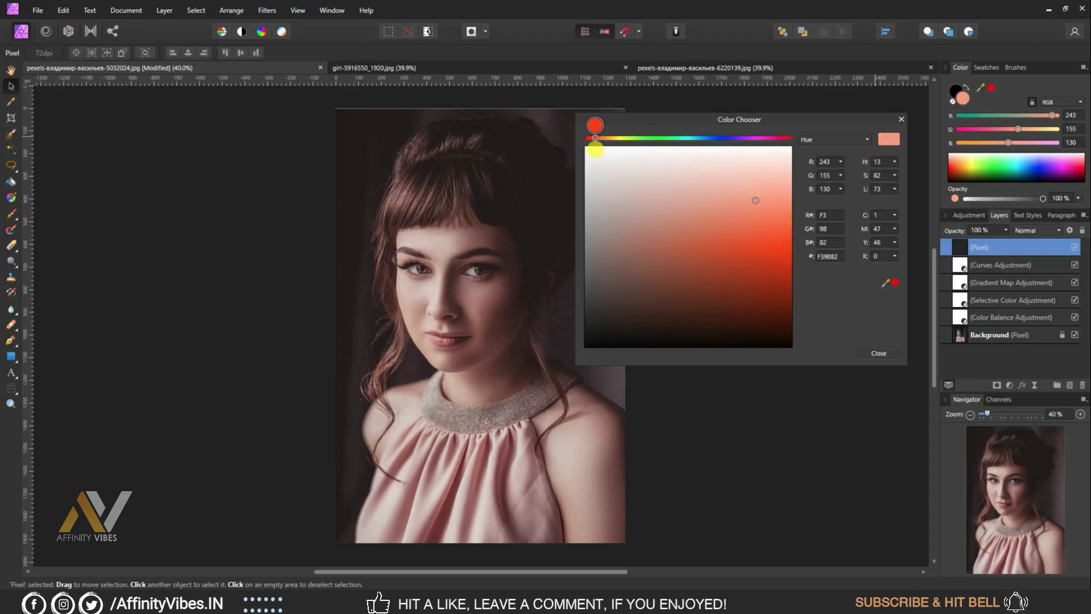
mouse_move(755, 199)
left_mouse_down()
mouse_move(769, 185)
mouse_move(775, 194)
left_mouse_up()
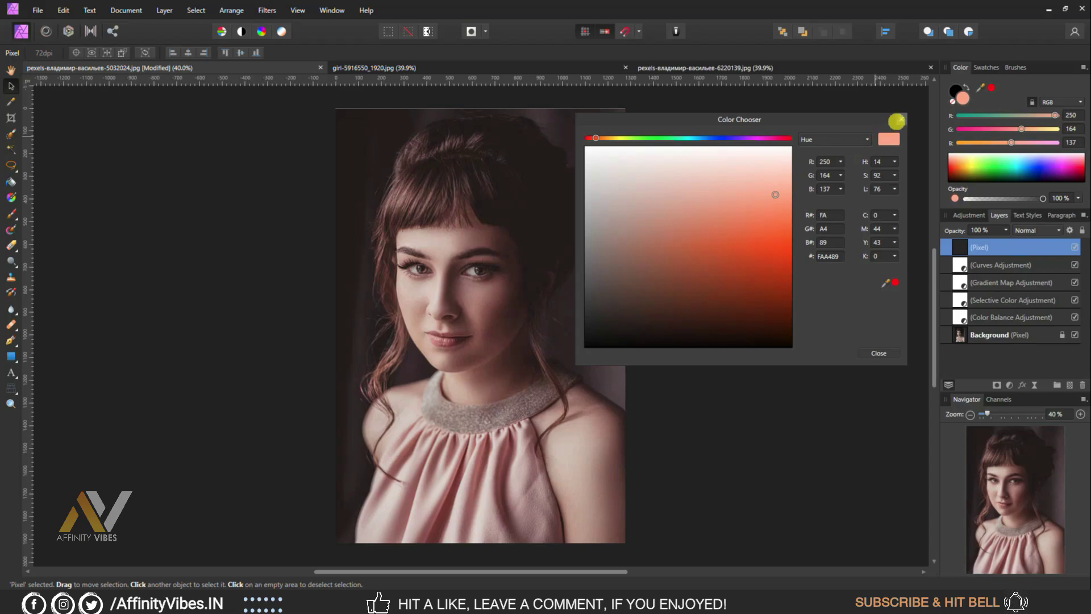
left_click(901, 118)
left_click(12, 213)
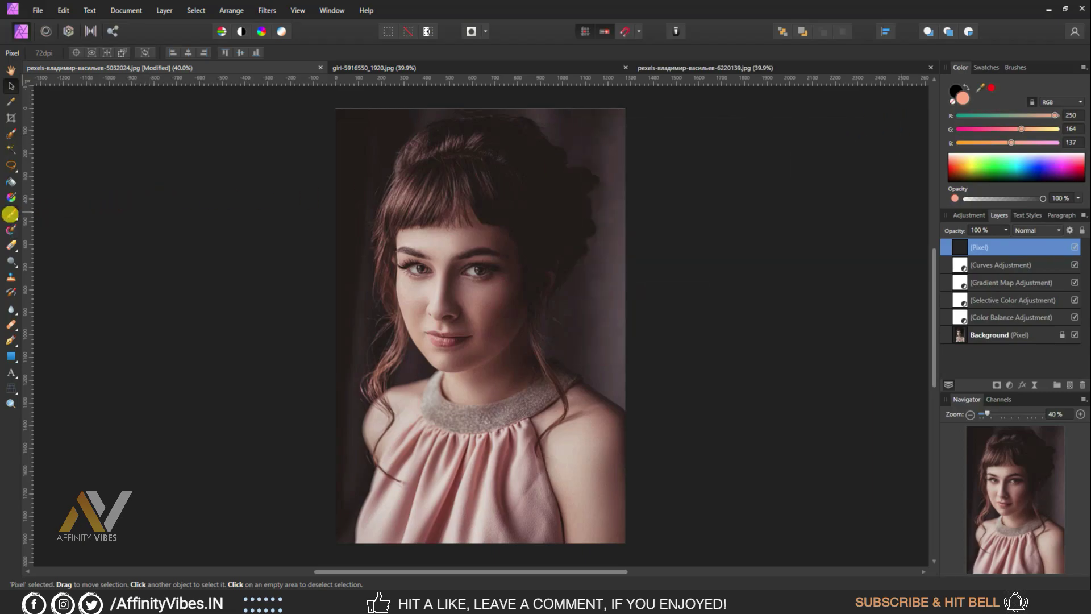
left_click(964, 87)
left_click(964, 86)
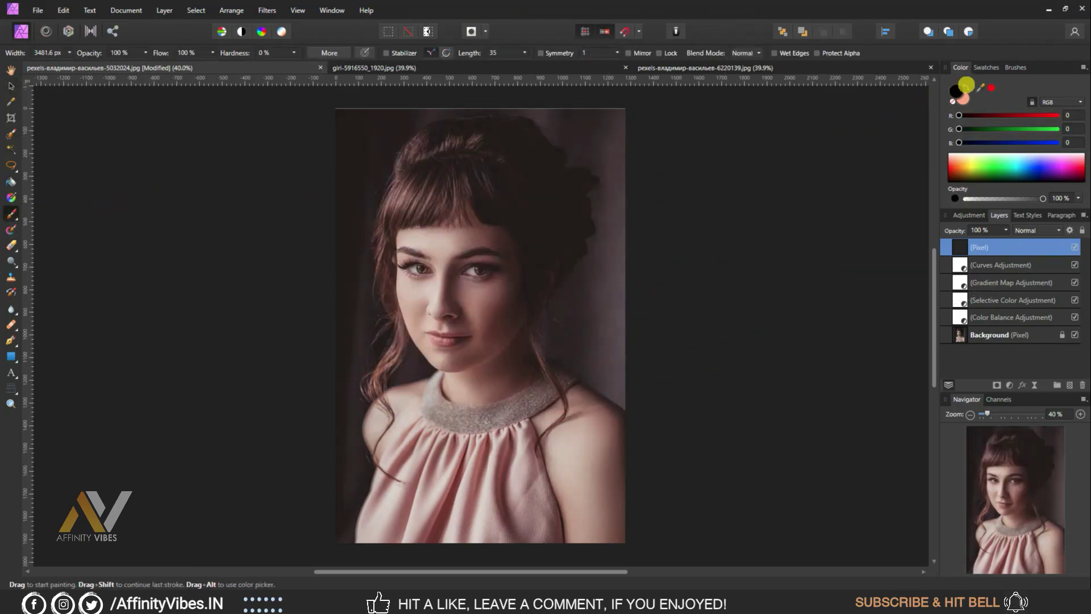
mouse_move(628, 219)
left_mouse_down()
mouse_move(604, 234)
mouse_move(597, 194)
left_mouse_up()
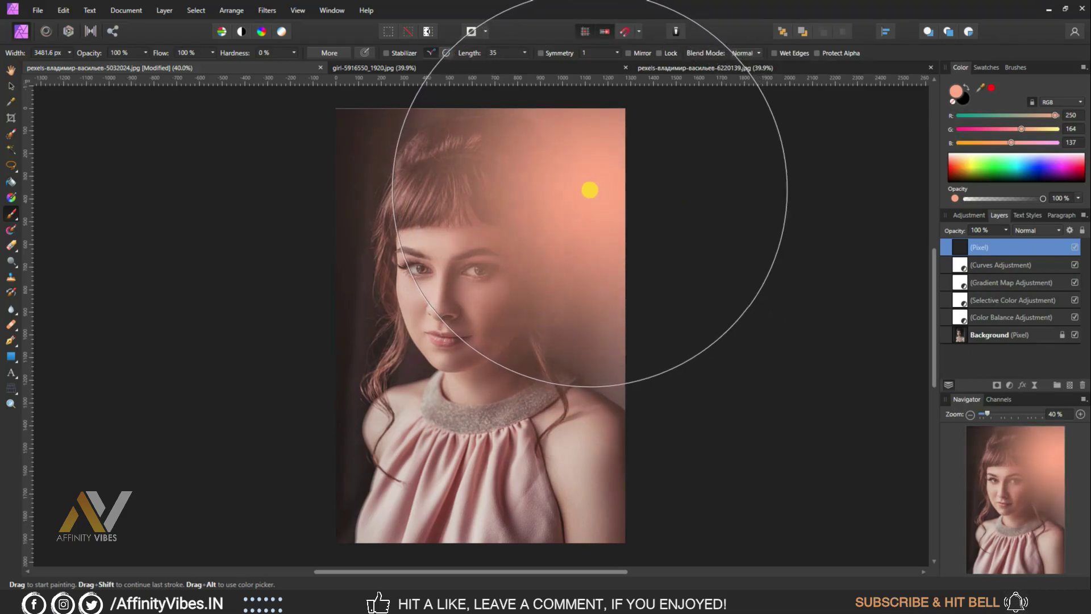
left_click_drag(589, 188, 553, 324)
key("ctrl+z")
left_click(9, 70)
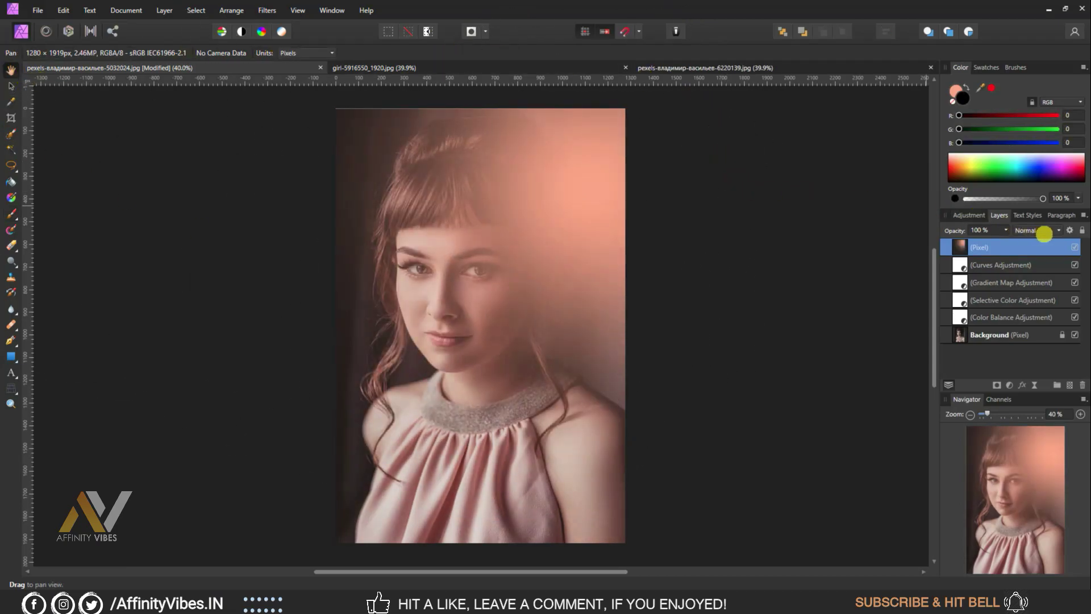
Step: Switch the peach glow layer to Screen blend mode and bring its opacity down to 50%
left_click(1058, 230)
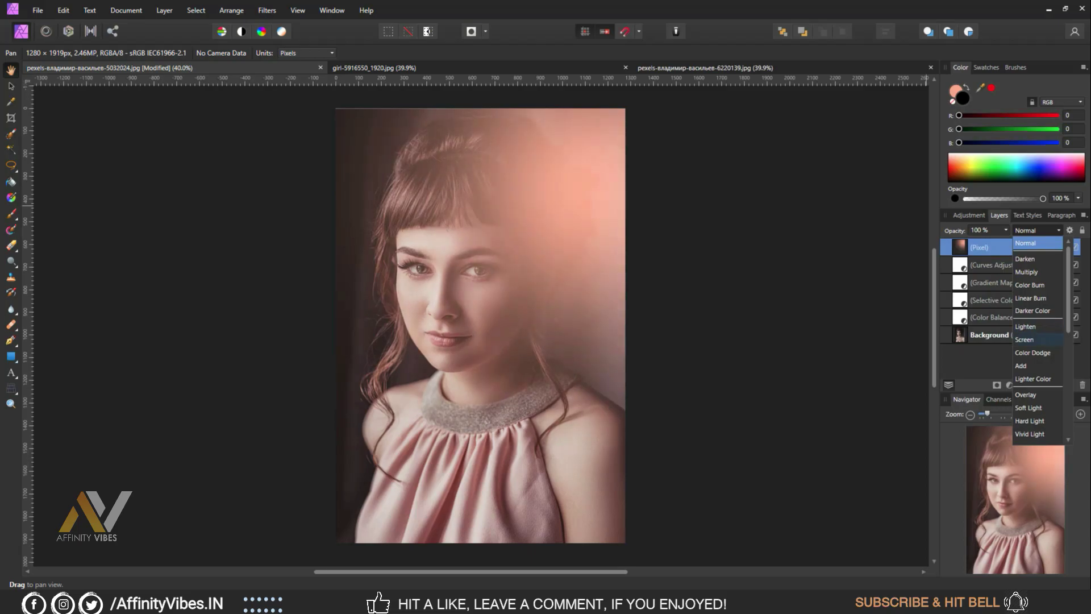
left_click(1025, 339)
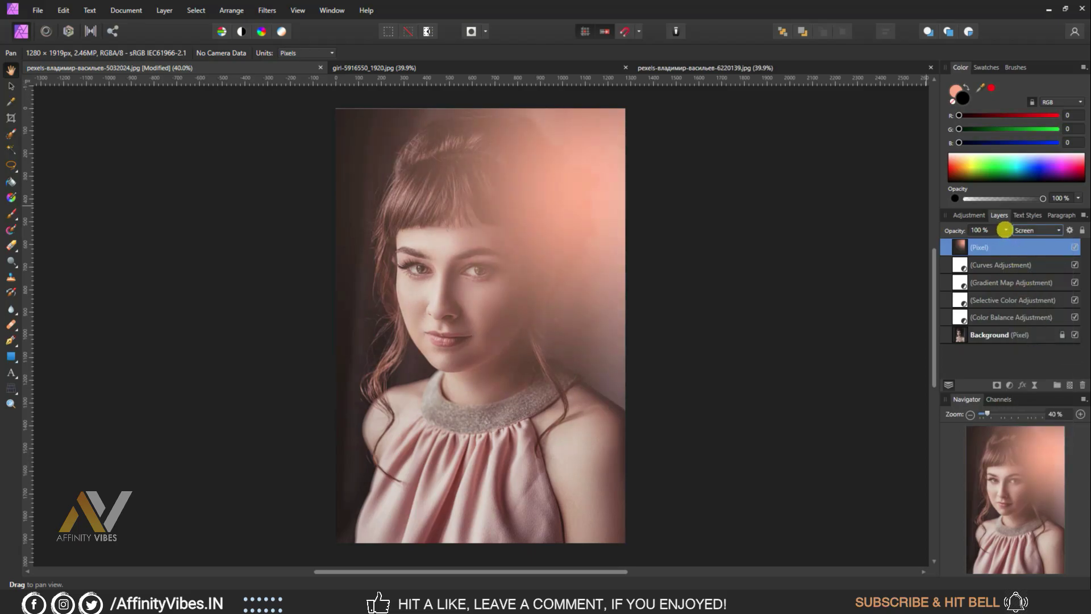
left_click(1005, 230)
left_click_drag(1006, 236, 977, 237)
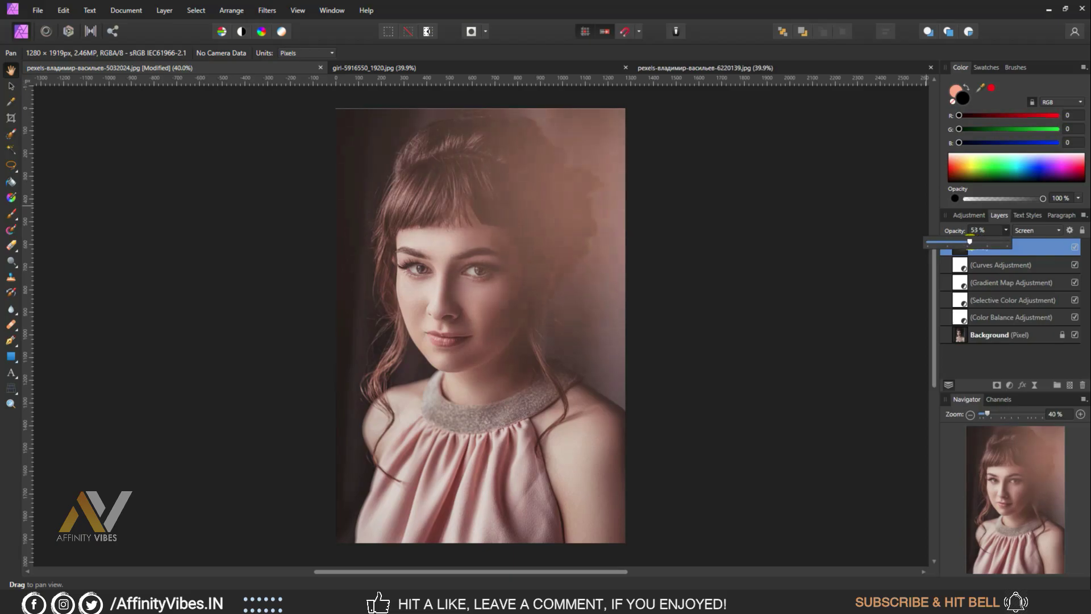
left_click_drag(970, 241, 967, 242)
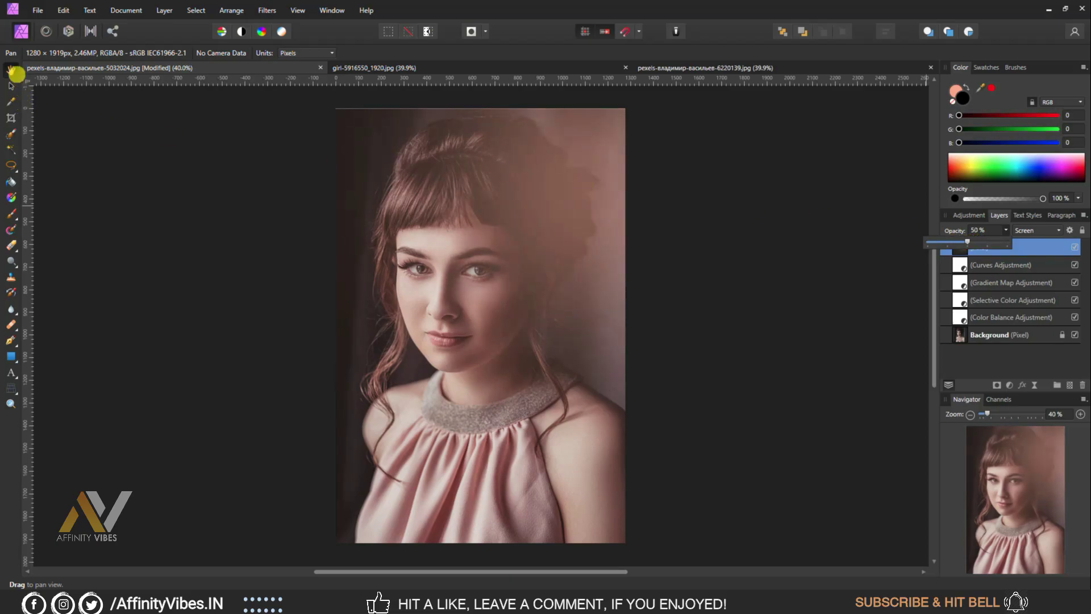
left_click(124, 161)
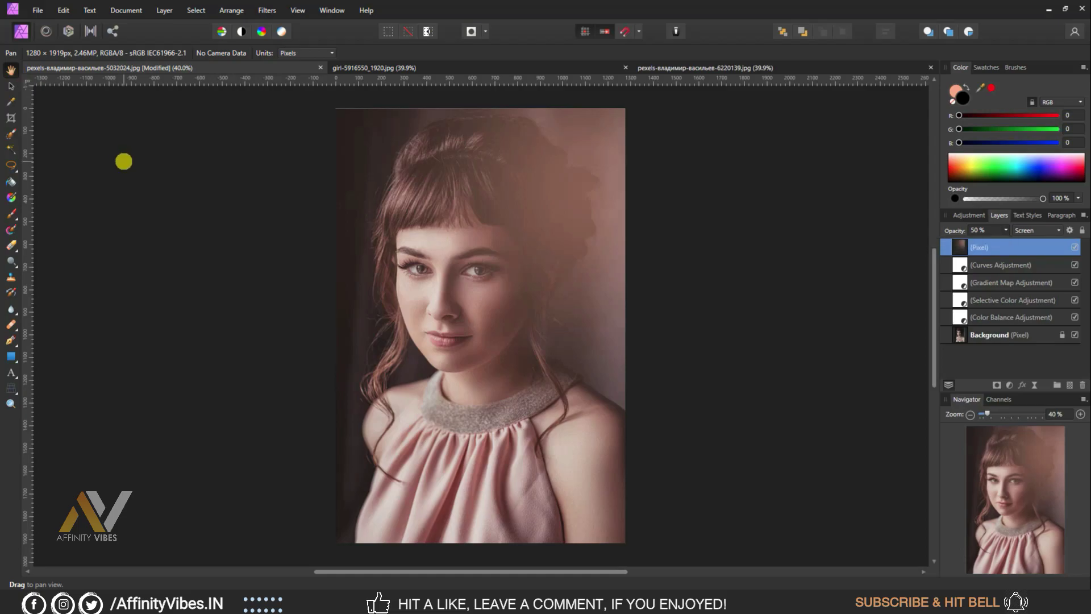
key("ctrl+plus")
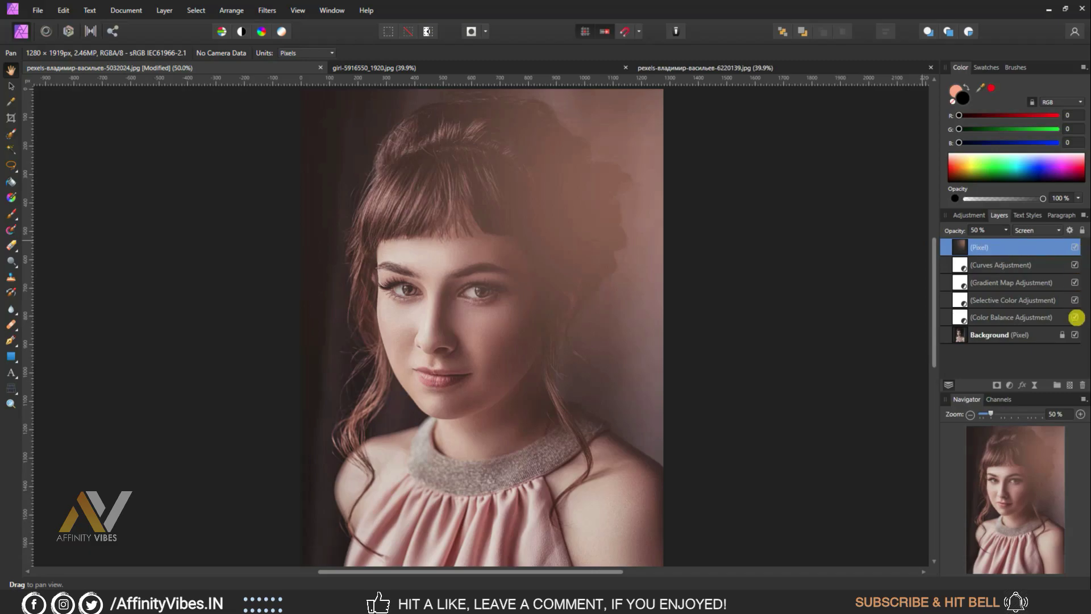
Step: Group the grading layers, toggle the group off and on to compare, then ungroup them
left_click(1000, 317, "shift")
key("ctrl+g")
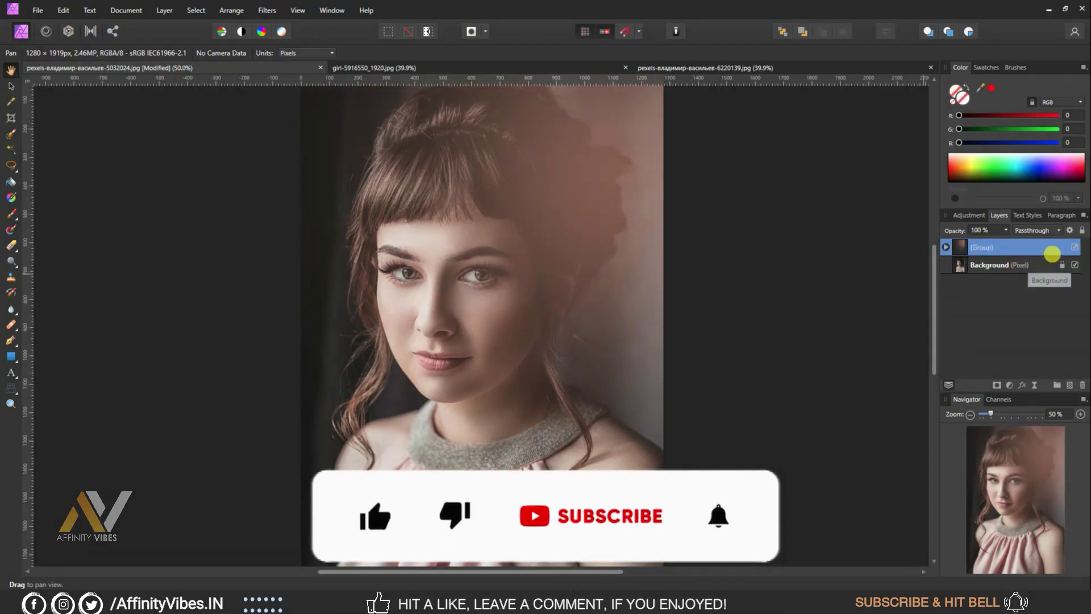
left_click(1075, 247)
left_click(1075, 247)
key("ctrl+shift+g")
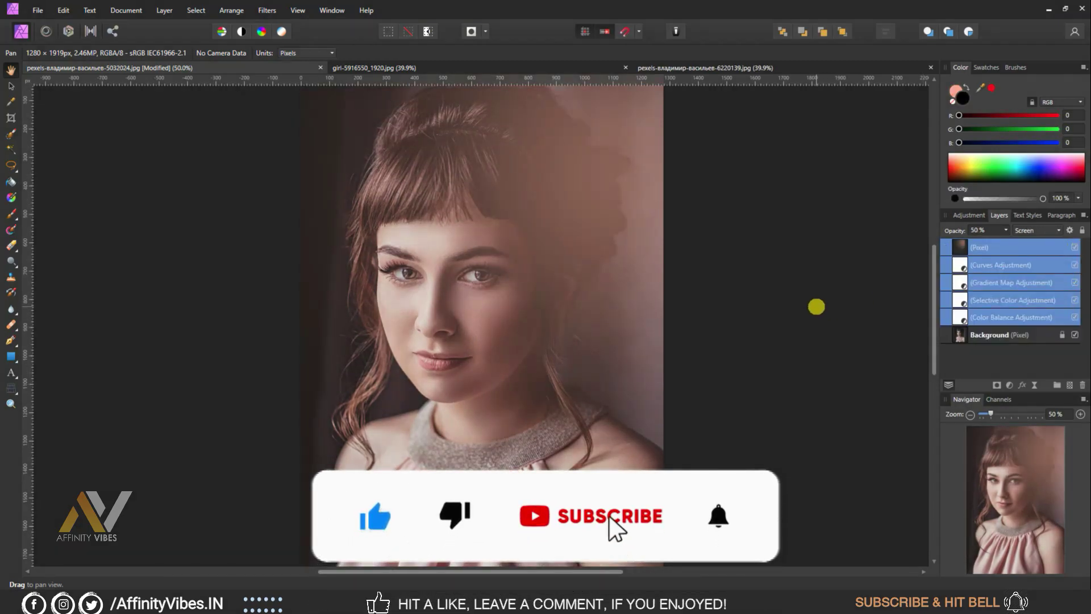
Step: Paste the glow and adjustment layers onto the hat portrait, compare, then return to the first portrait
left_click(975, 254)
left_click(978, 317, "shift")
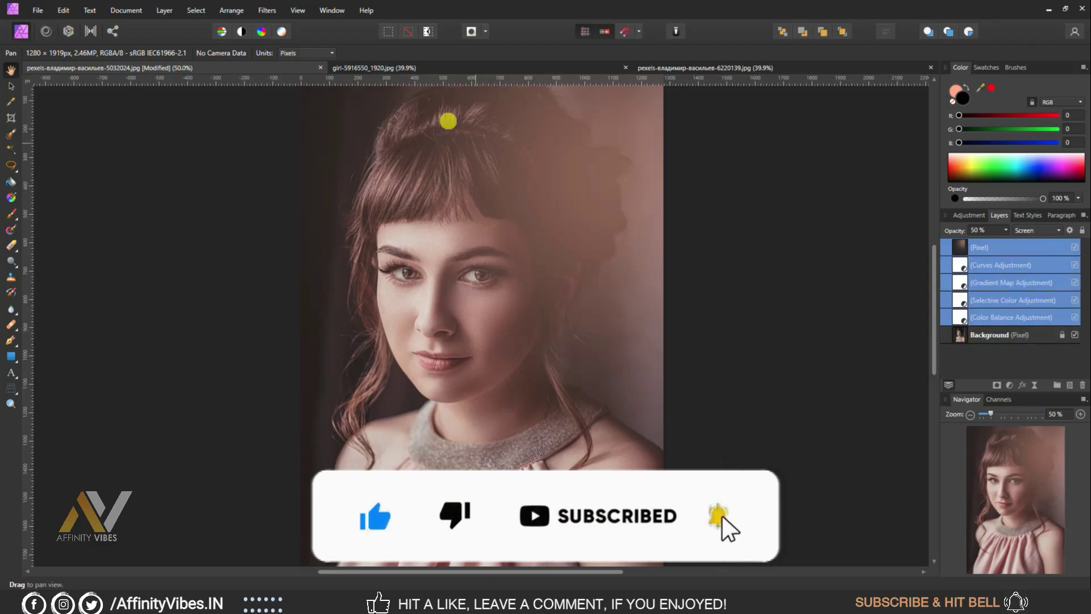
left_click(449, 68)
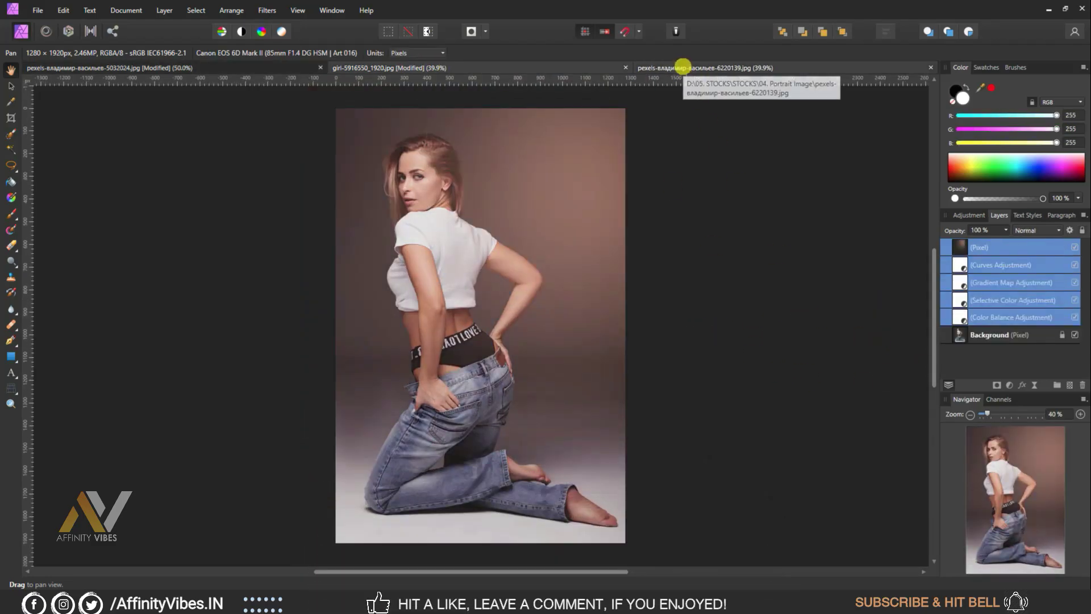
left_click(685, 69)
key("ctrl+v")
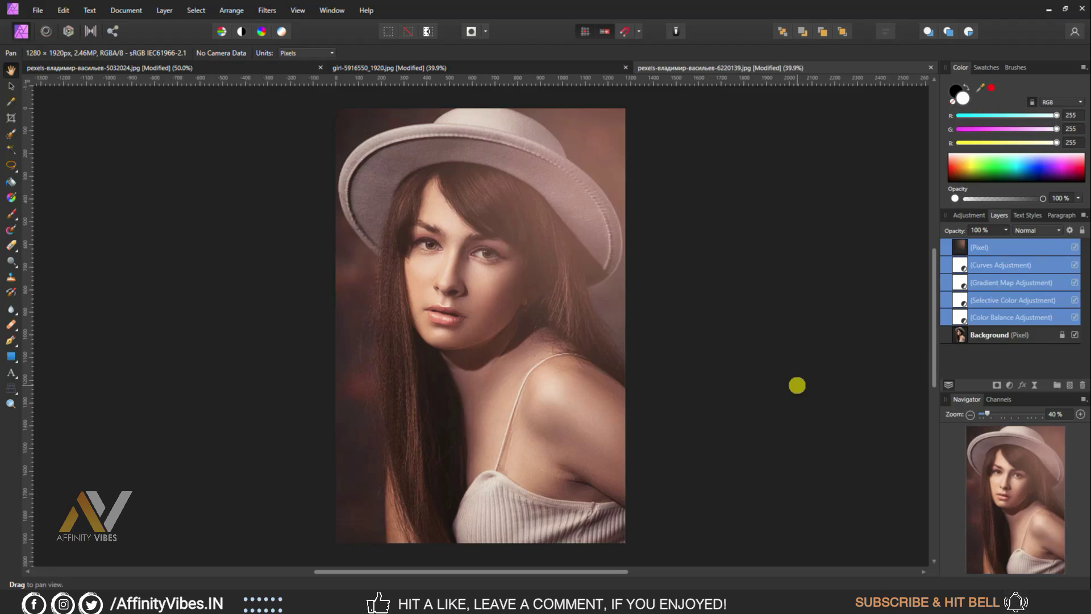
left_click(1075, 247)
left_click(1075, 247)
left_click(28, 67)
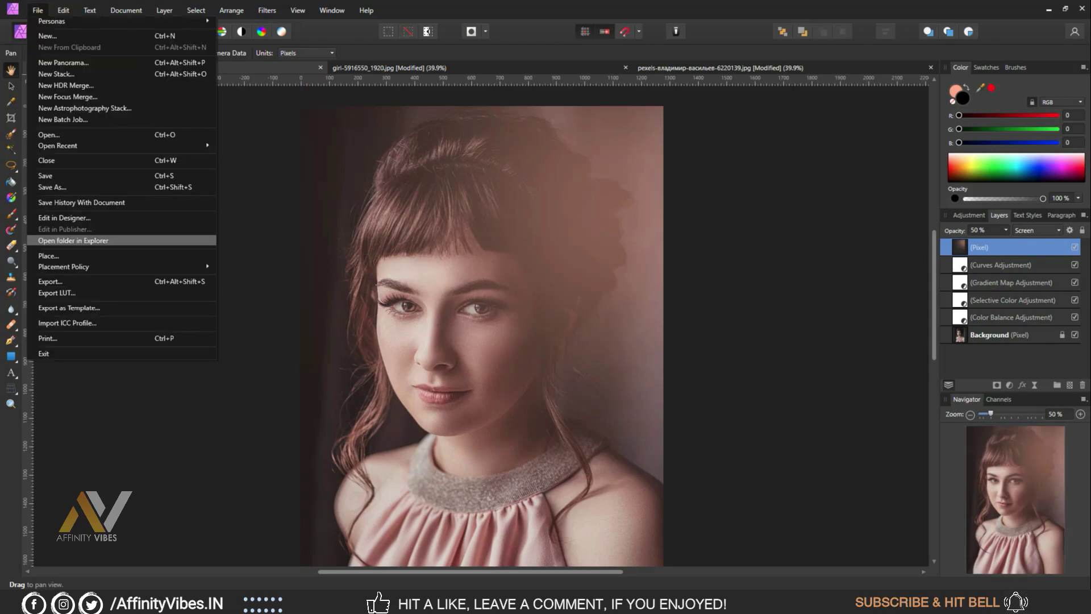
Step: Place the VOGUE logo image and position it in the portrait's upper right
left_click(73, 239)
left_click(455, 195)
left_click(967, 370)
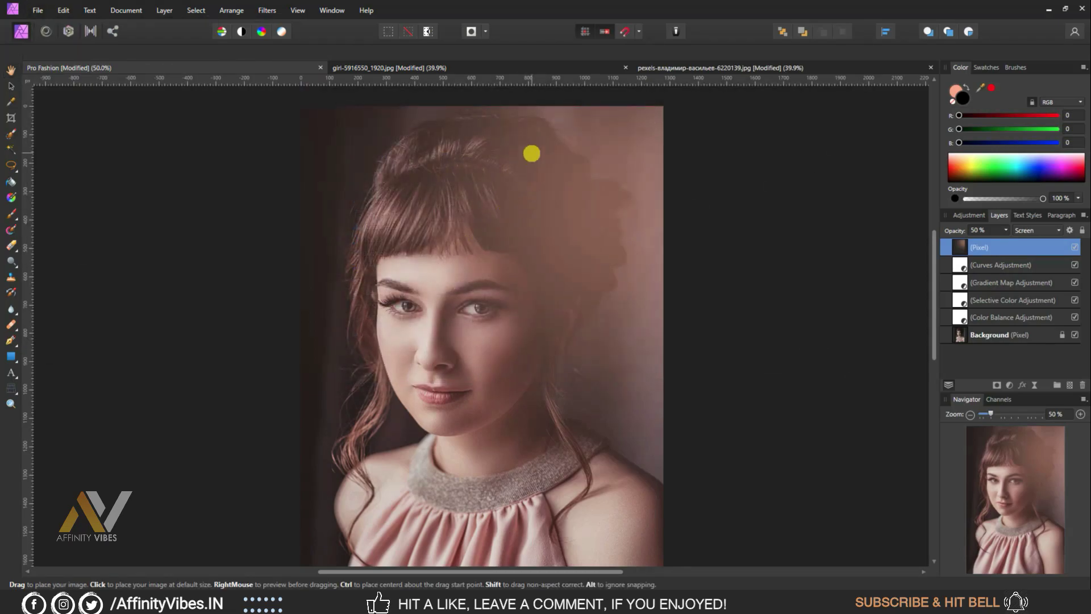
left_click_drag(483, 149, 611, 226)
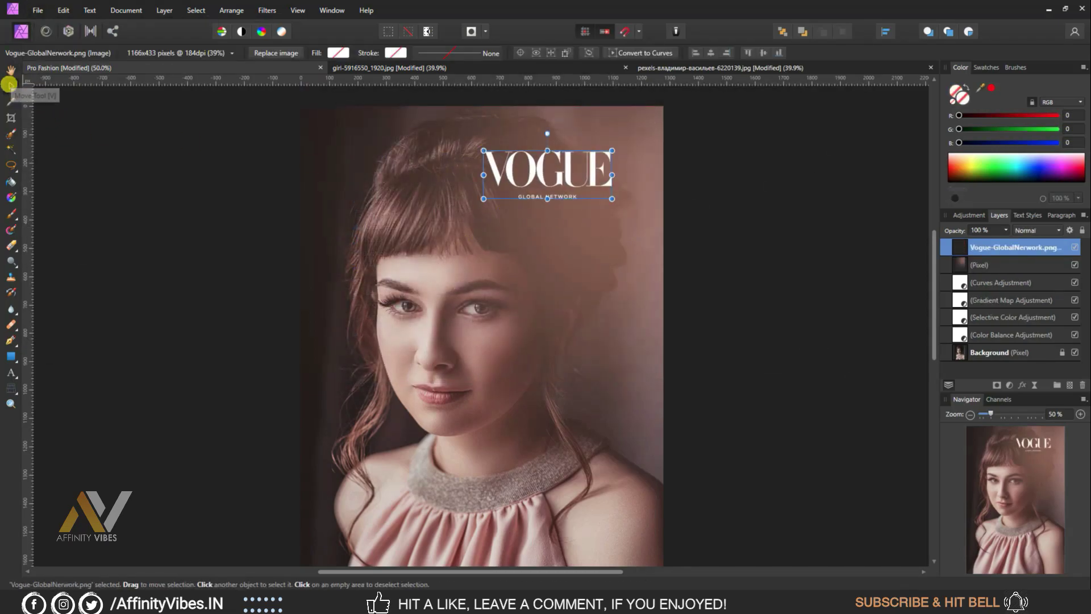
left_click_drag(499, 166, 532, 145)
left_click(765, 174)
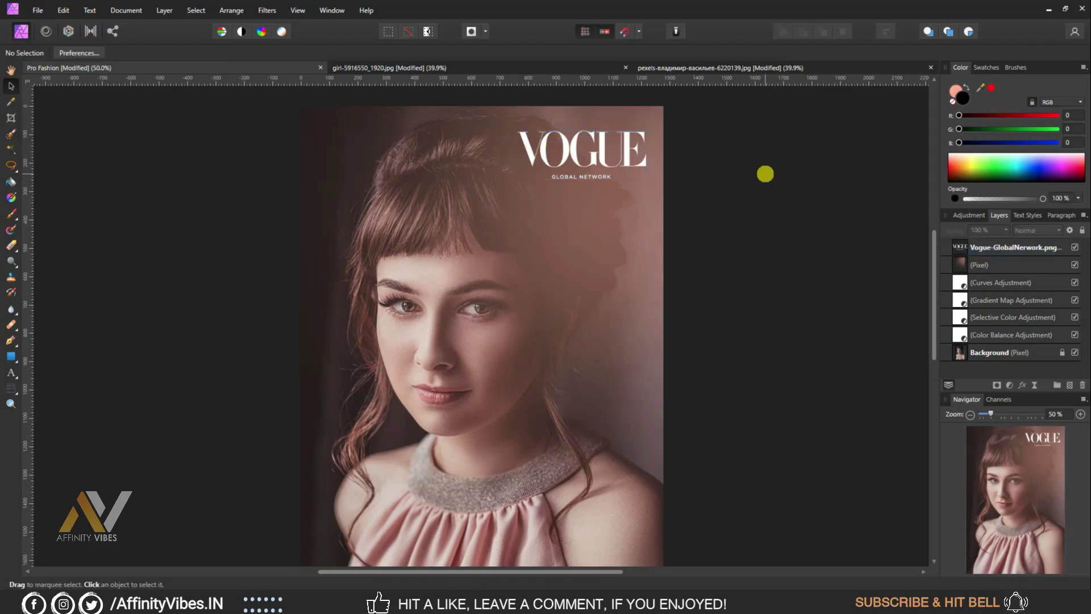
Step: Check the whole page at 50% zoom, then select the VOGUE logo layer before moving to the kneeling portrait
key("ctrl+minus")
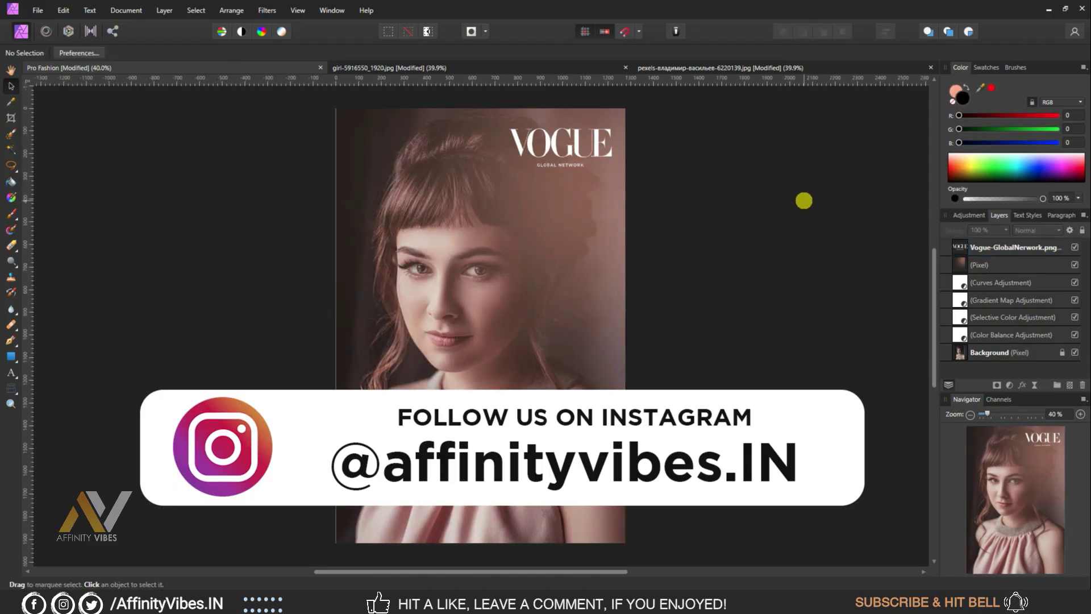
key("ctrl+plus")
left_click(1018, 248)
left_click(815, 227)
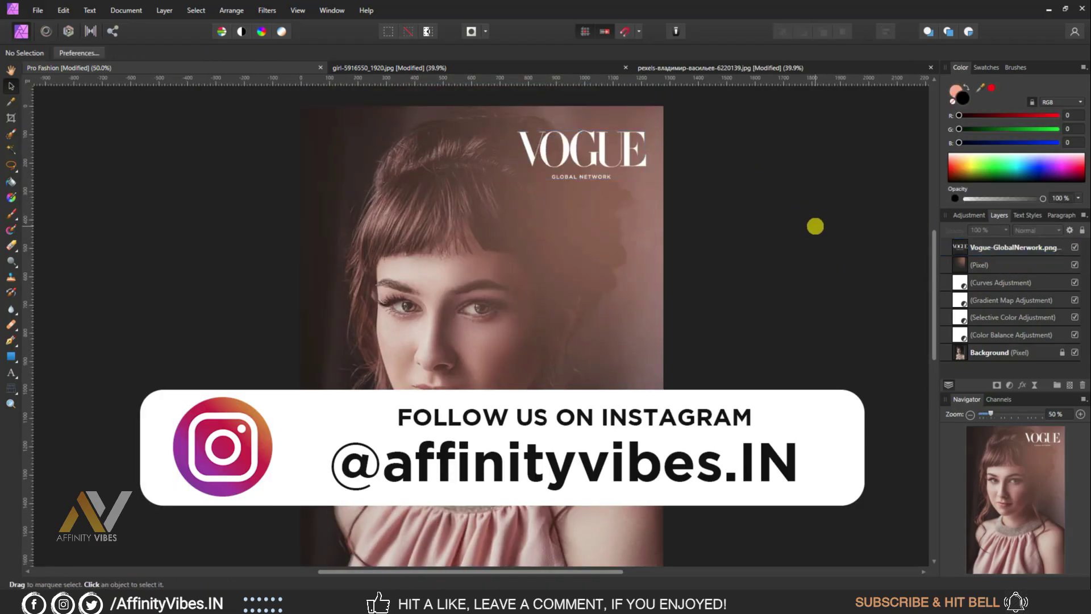
left_click(386, 68)
Step: Paste the VOGUE logo onto the kneeling and hat portraits, inspecting the hat portrait at 75%
key("ctrl+v")
key("h")
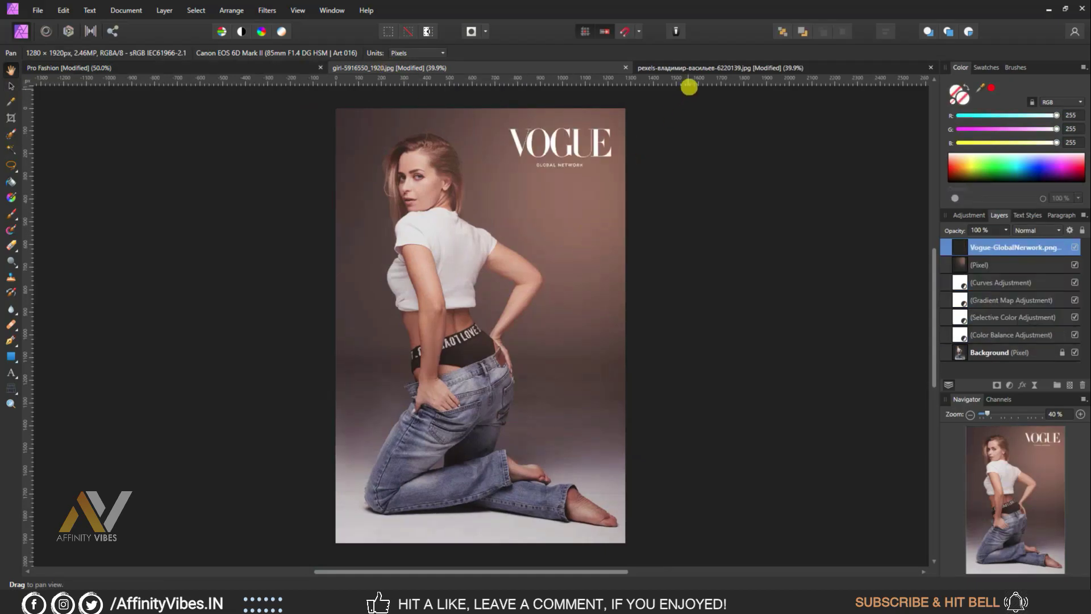
left_click(689, 68)
key("ctrl+v")
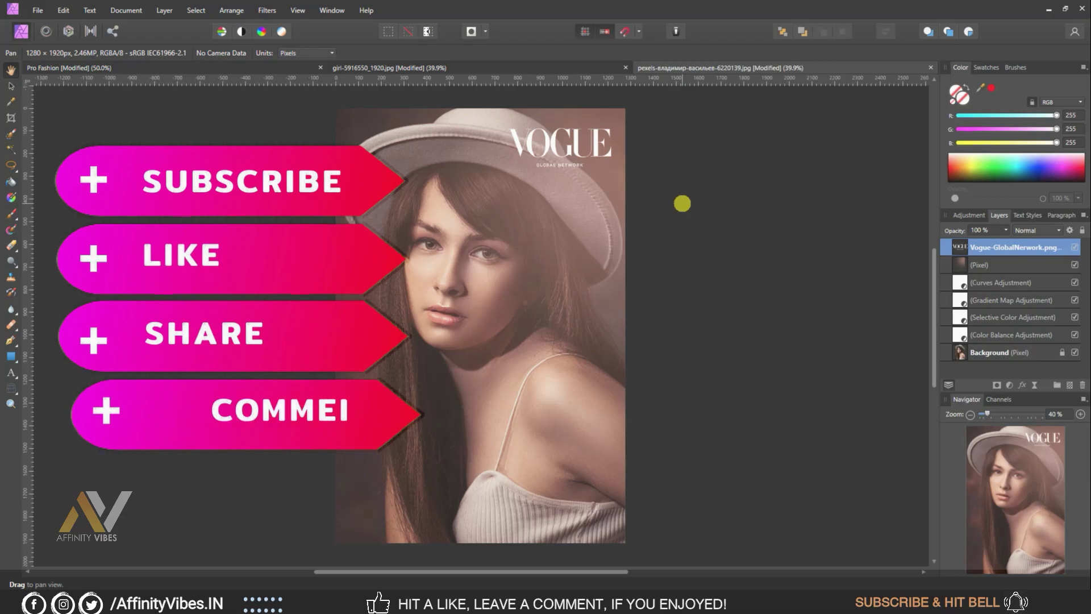
key("ctrl+plus")
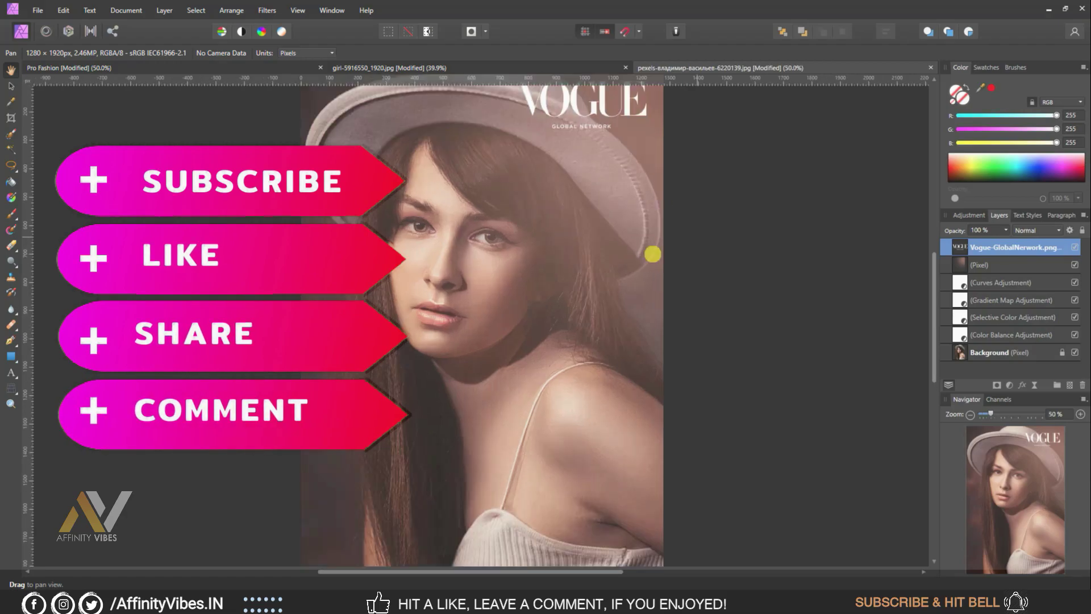
scroll(653, 254, "up", 3)
scroll(653, 254, "down", 2)
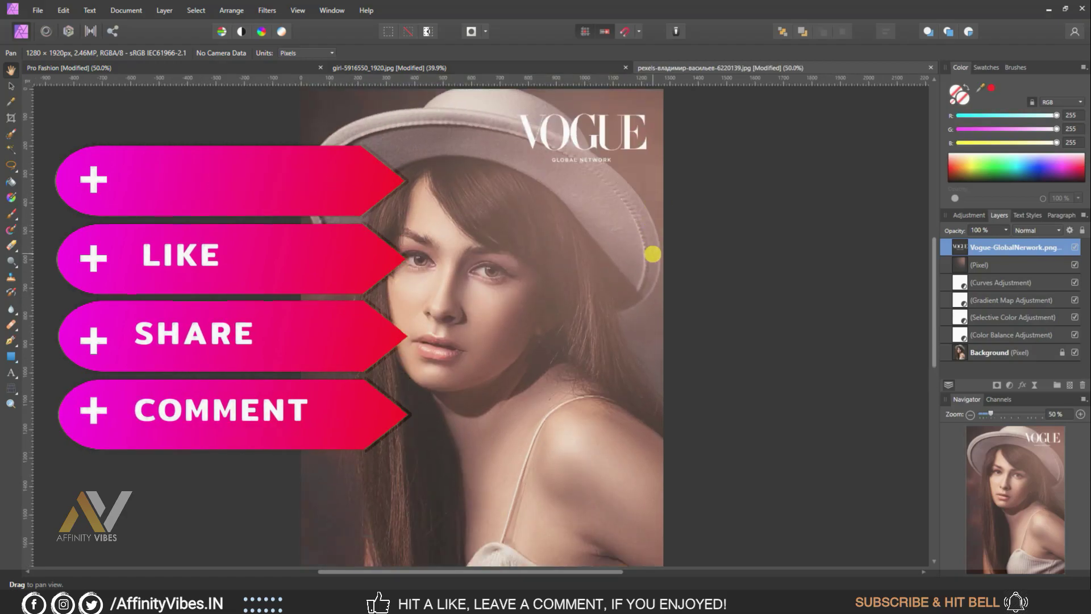
key("ctrl+plus")
scroll(651, 250, "up", 3)
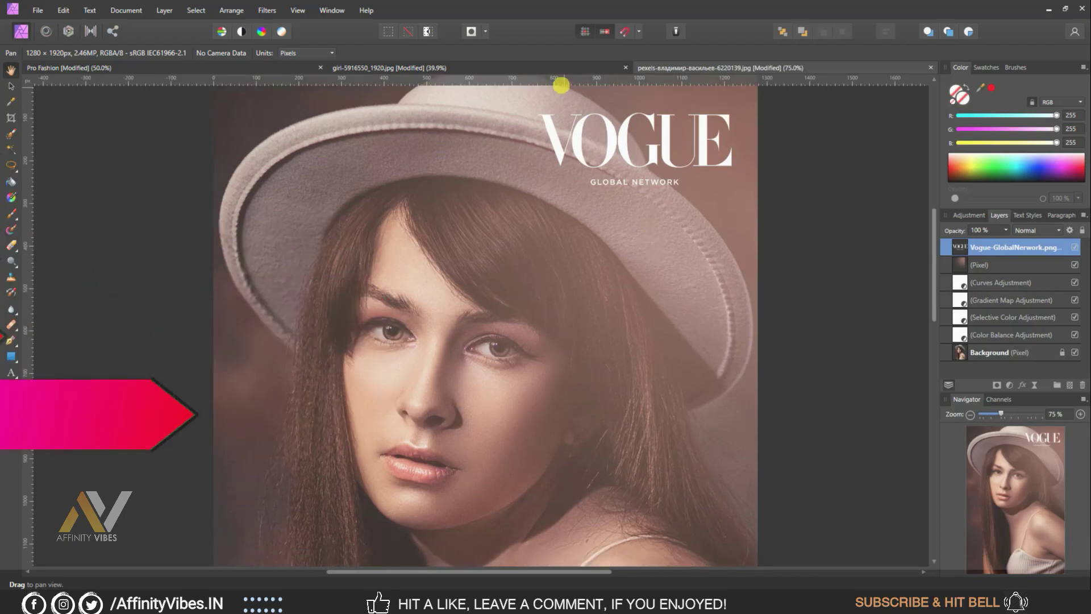
Step: Inspect the logo on the kneeling portrait and the Pro Fashion portrait at 75% zoom
key("ctrl+Tab")
key("ctrl+plus")
scroll(734, 310, "up", 2)
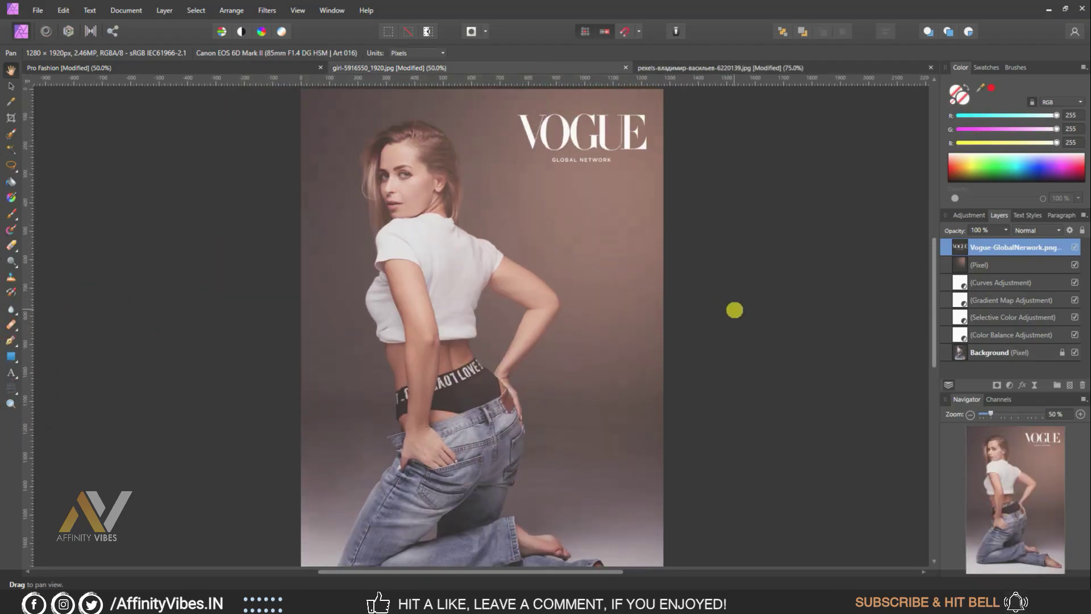
key("ctrl+plus")
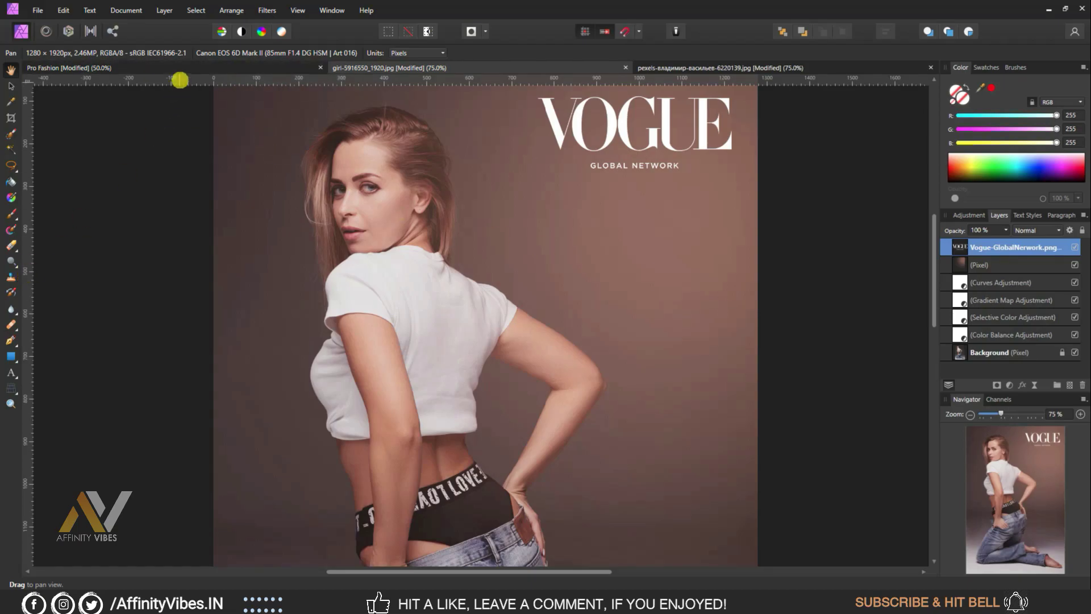
left_click(180, 69)
key("ctrl+plus")
scroll(787, 286, "up", 2)
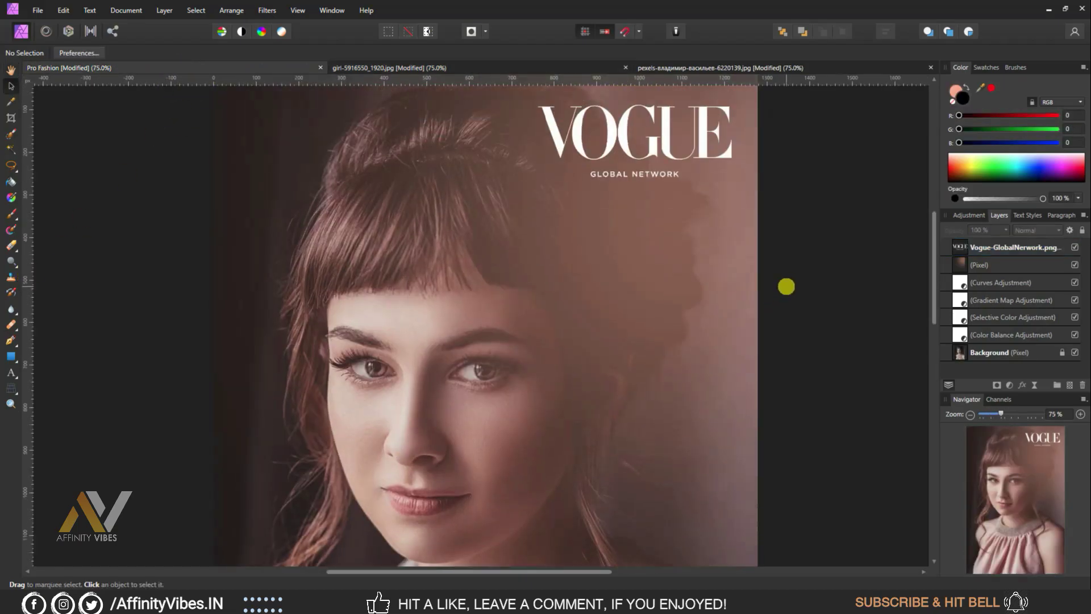